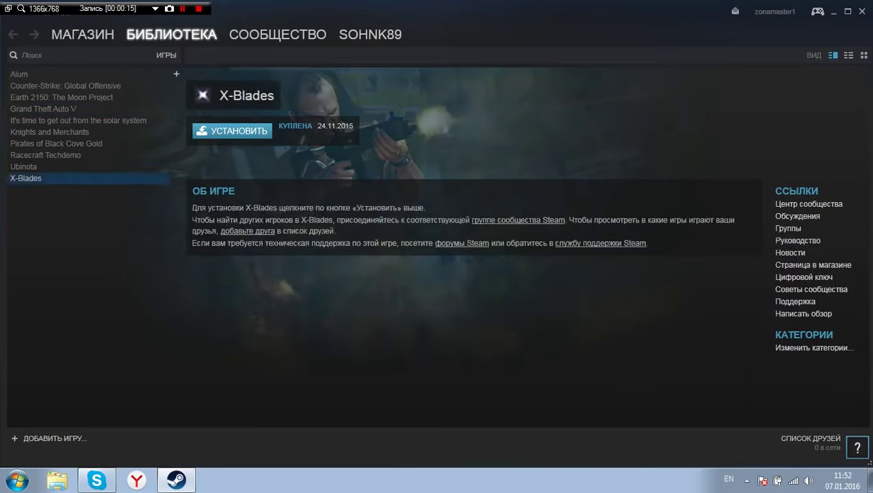
Look through the details of the games owned in the library, from Alum down to Ubinota.
click(24, 166)
click(49, 132)
click(55, 85)
click(21, 74)
key(Down)
key(Down)
key(Down)
key(Down)
key(Down)
key(Down)
key(Down)
key(Down)
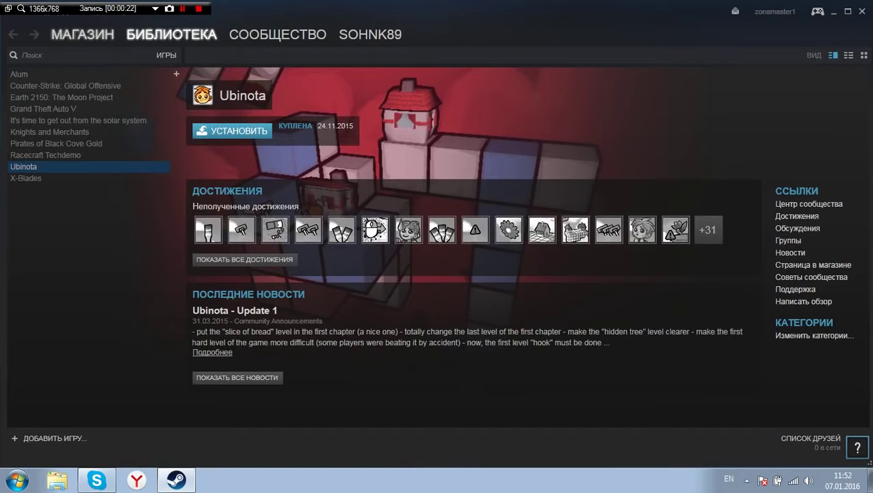
Open the store's front page, continuing past the account protection notice.
click(83, 35)
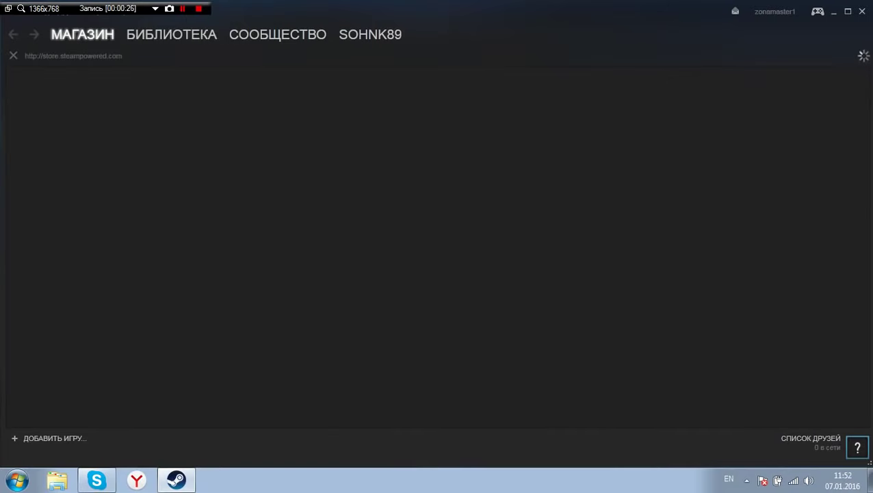
mouse_move(82, 35)
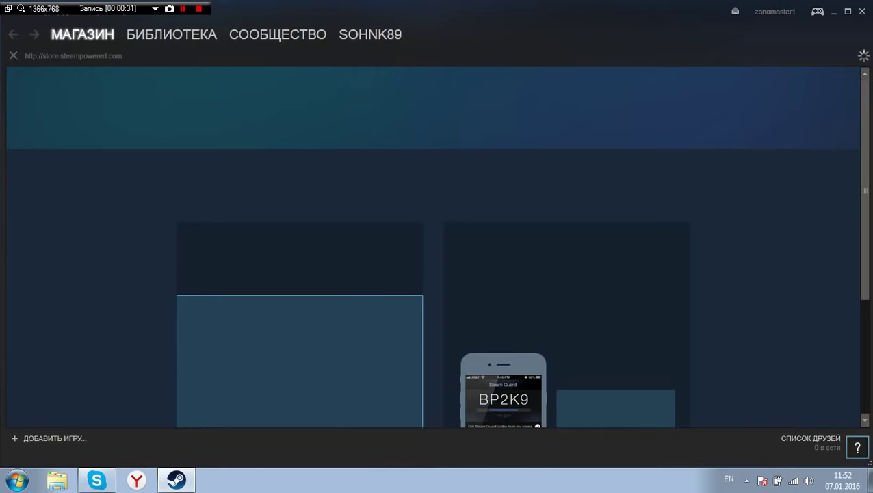
scroll(433, 247, down, 3)
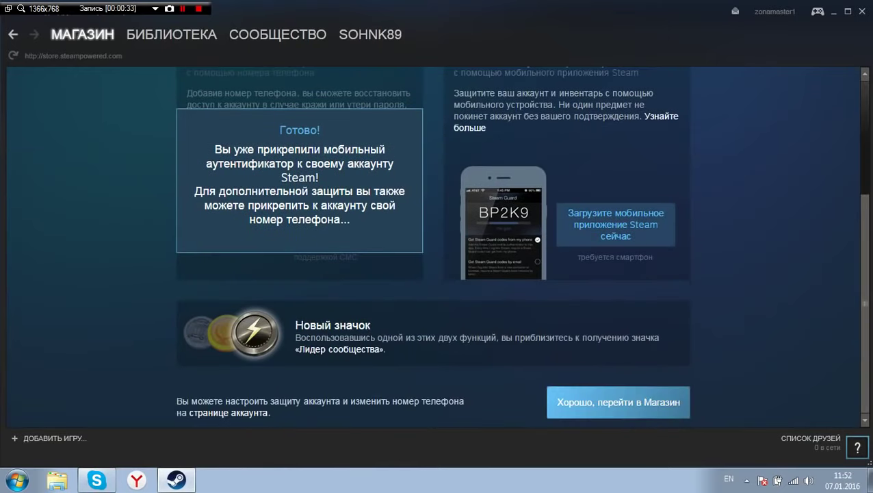
click(618, 402)
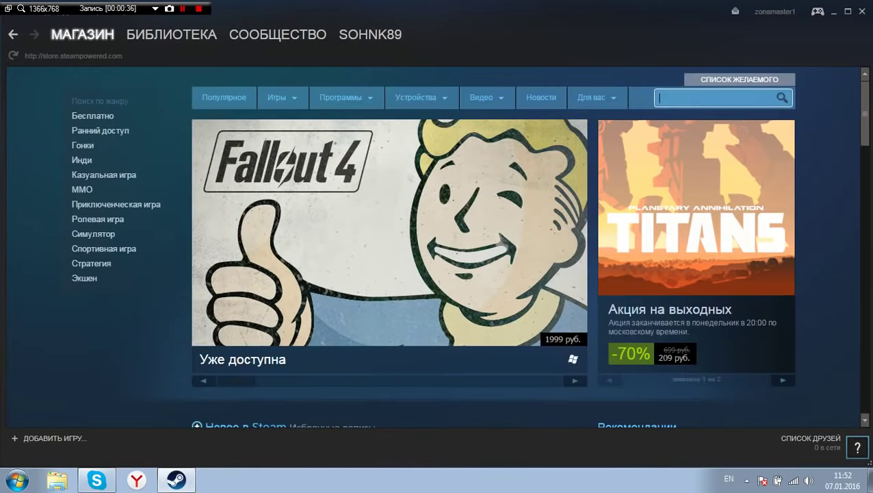
Search the store for "The fores" and open the store page of The Forest.
text(Th)
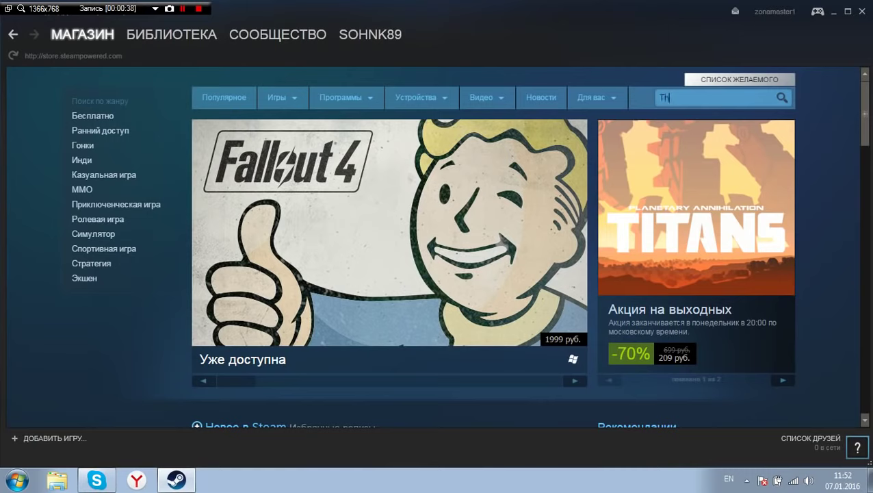
text(e )
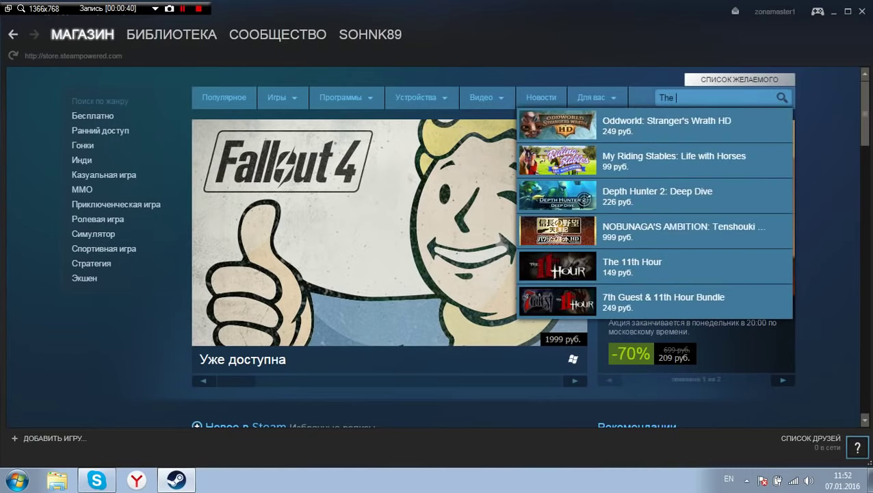
text(fores)
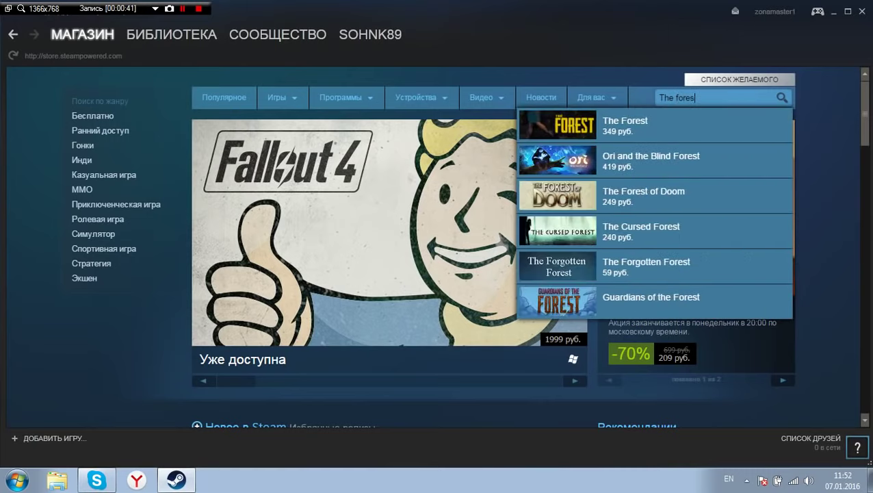
click(671, 125)
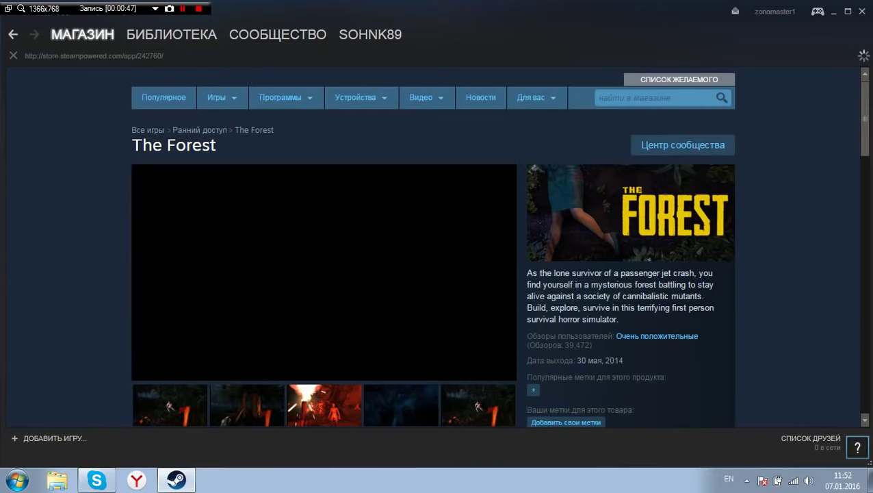
Copy the address of The Forest's store page.
scroll(433, 247, down, 2)
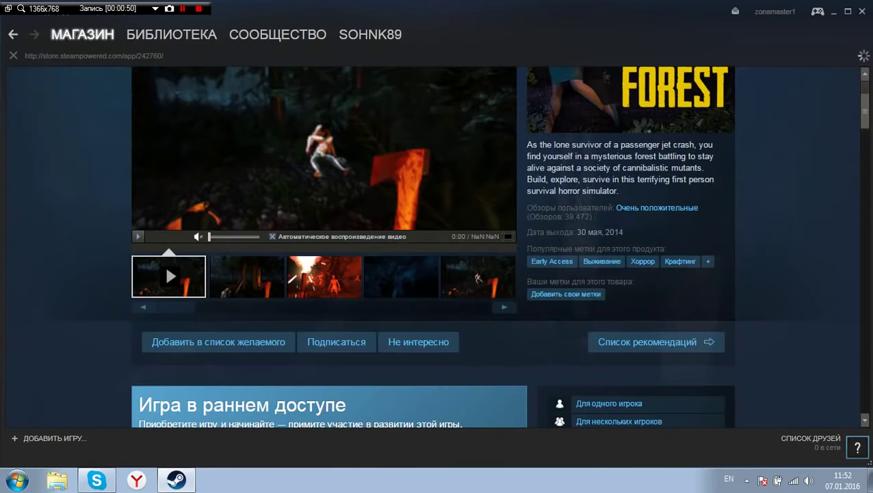
right_click(72, 219)
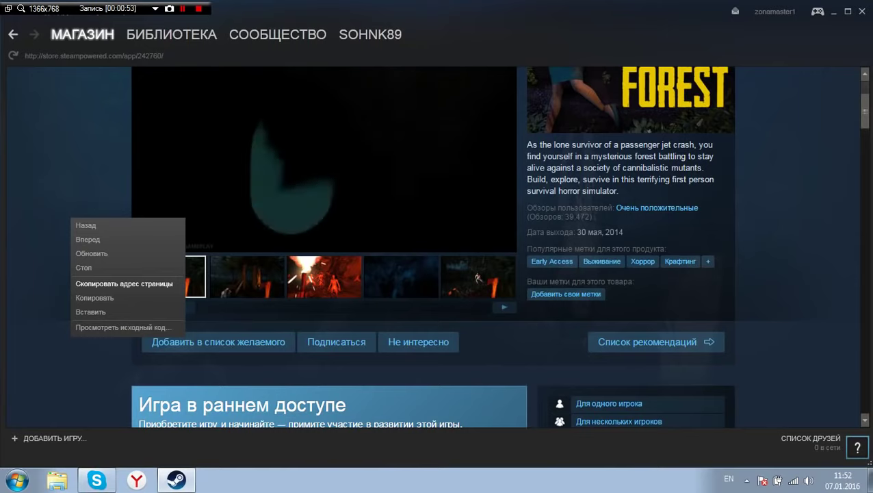
click(123, 283)
Paste the store address into the Windows Start search and copy only its app number, 242760.
click(17, 479)
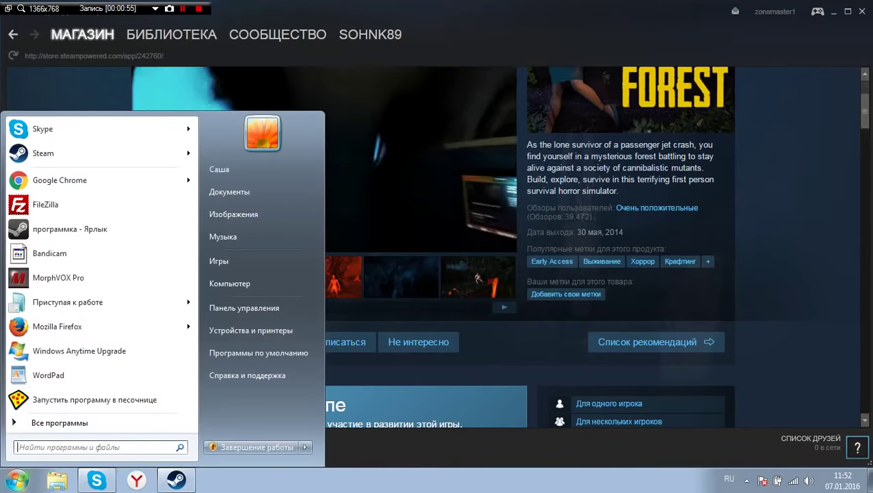
click(137, 229)
key(super)
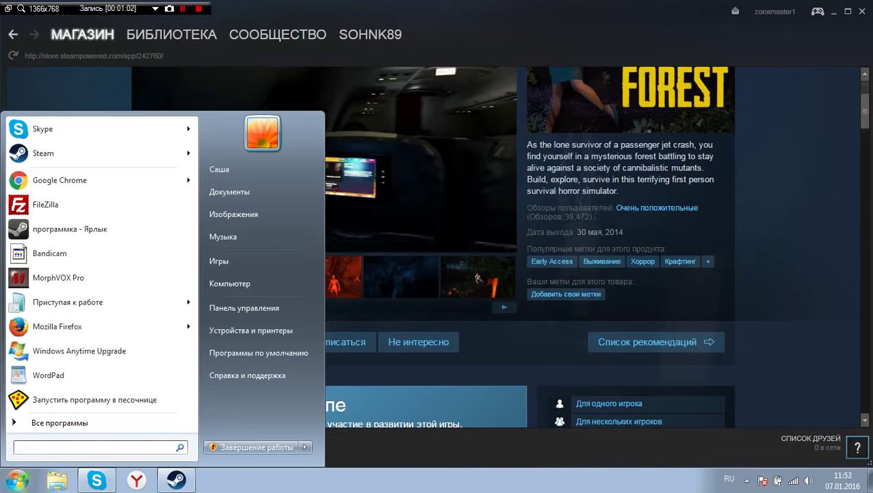
text(http://store.steampowered.com/app/242760/)
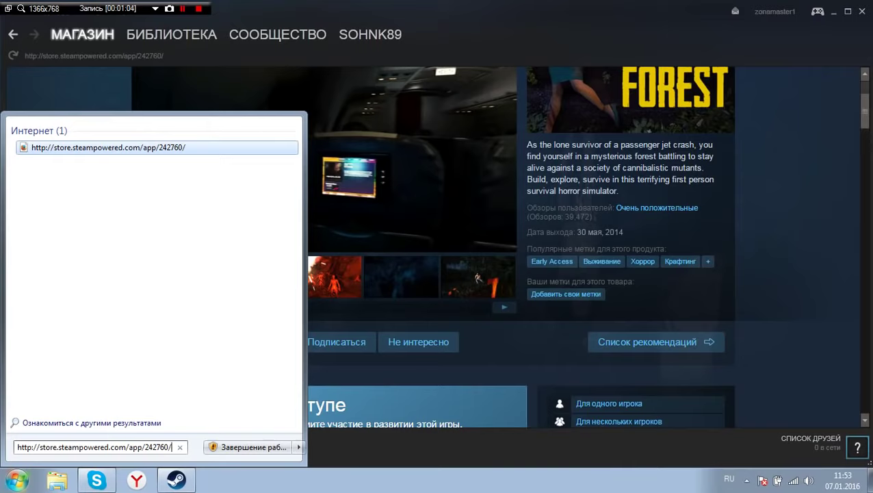
drag(144, 447, 169, 447)
right_click(145, 446)
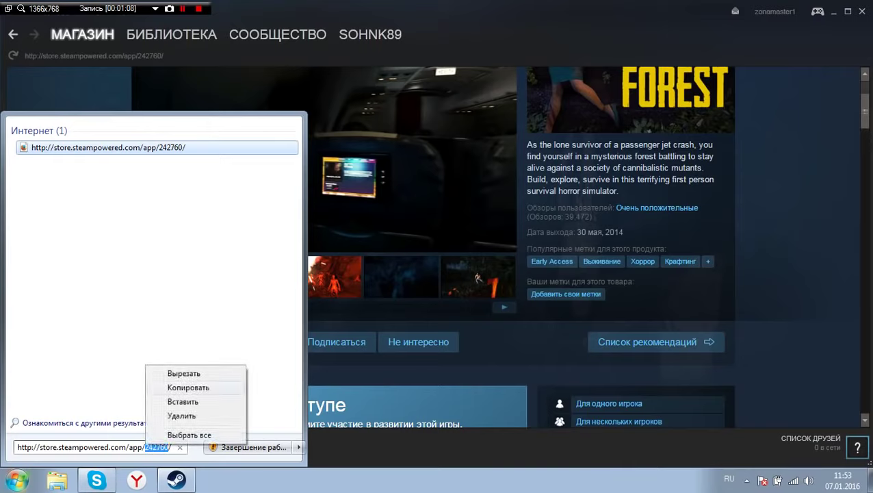
click(171, 385)
click(417, 185)
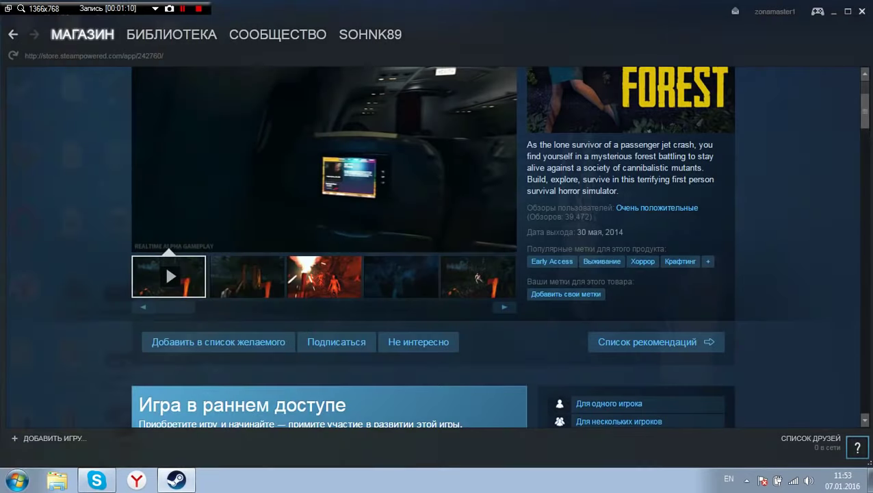
Close the Steam window and exit the Steam client still running in the background.
click(862, 11)
click(746, 480)
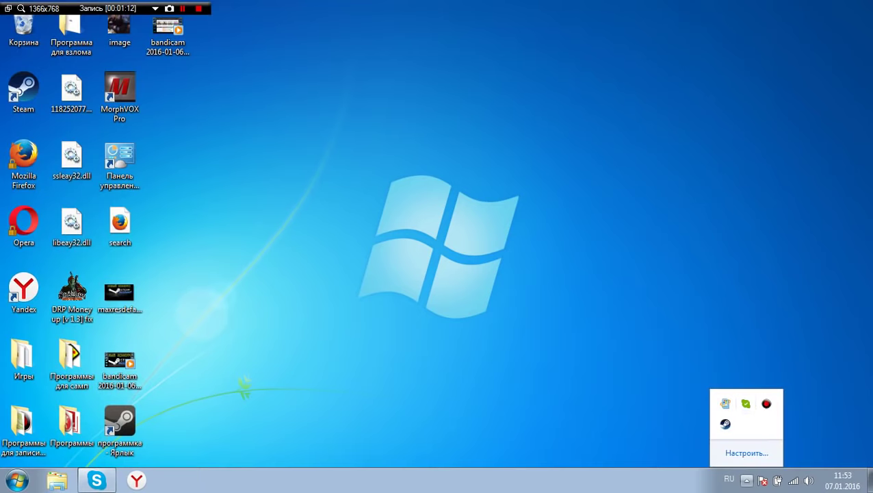
right_click(726, 423)
click(572, 410)
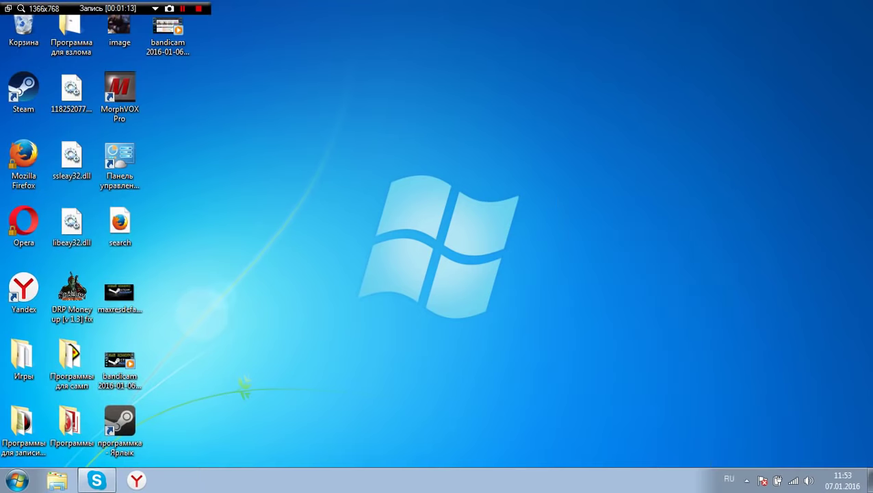
click(746, 481)
click(746, 481)
Launch the программка shortcut from the desktop and allow the unverified program to run.
click(120, 428)
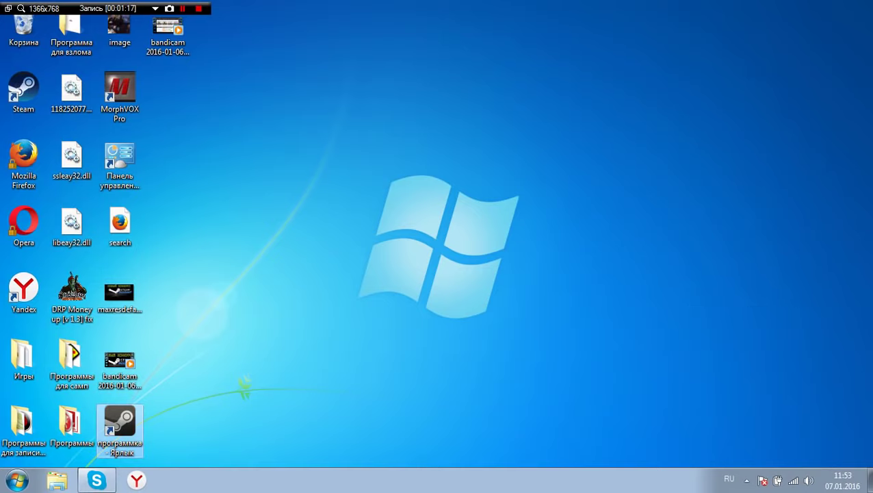
double_click(119, 427)
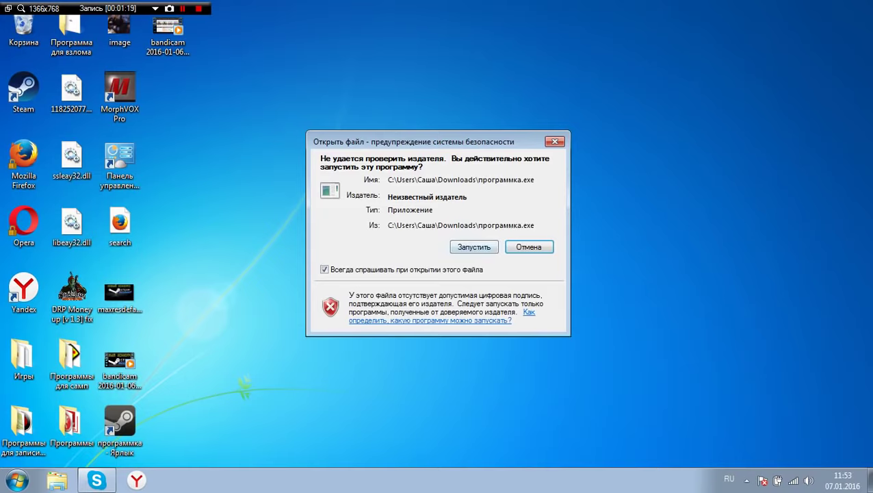
click(474, 247)
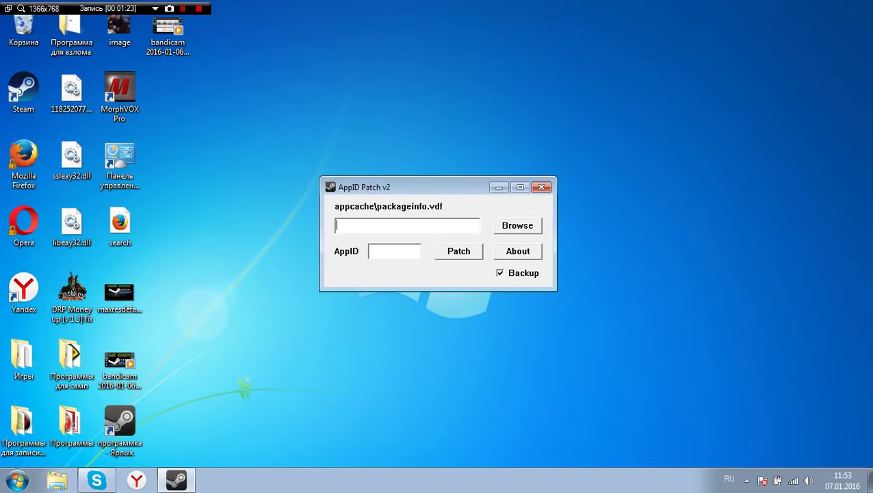
Load packageinfo.vdf from the C: drive's Program Files\Steam\appcache folder into AppID Patch.
click(518, 226)
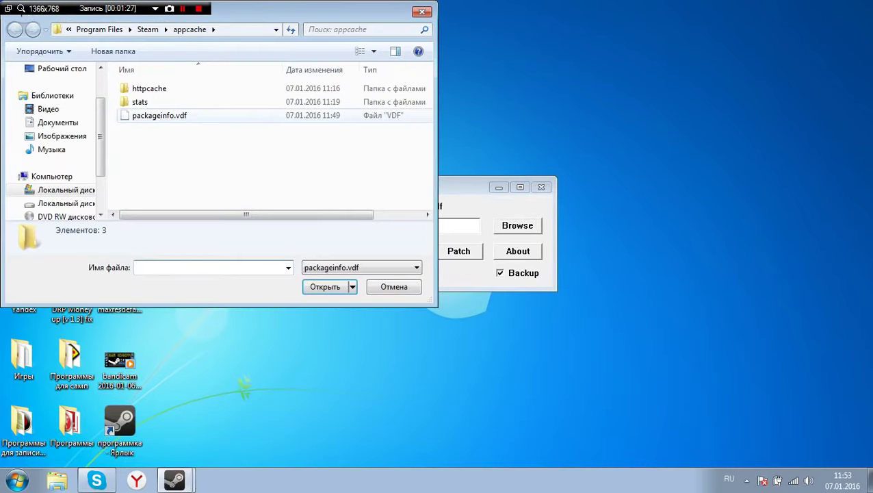
double_click(160, 116)
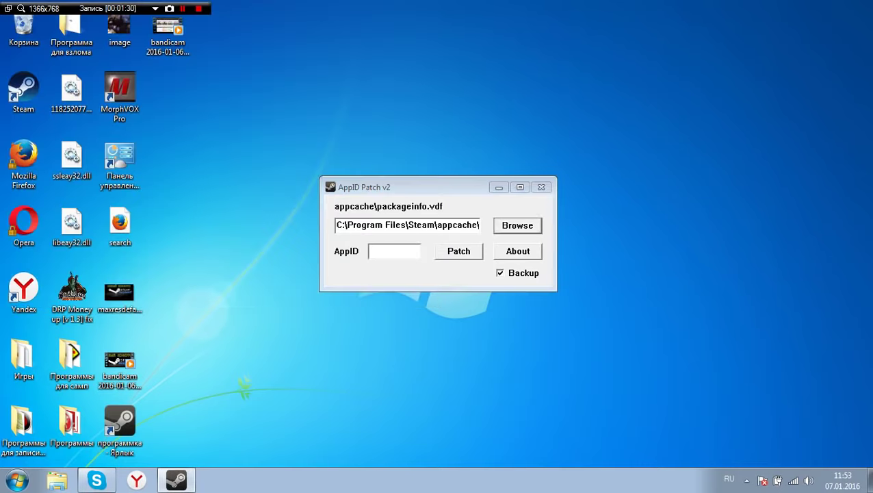
key(Return)
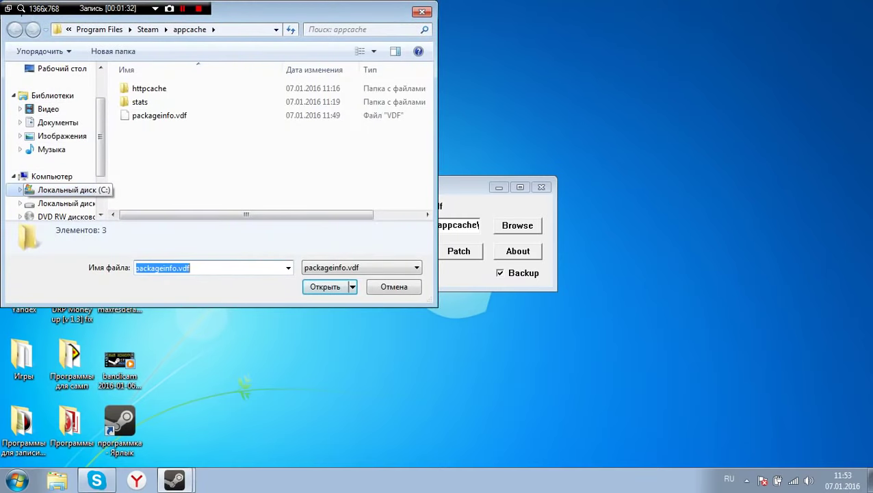
click(61, 189)
double_click(147, 115)
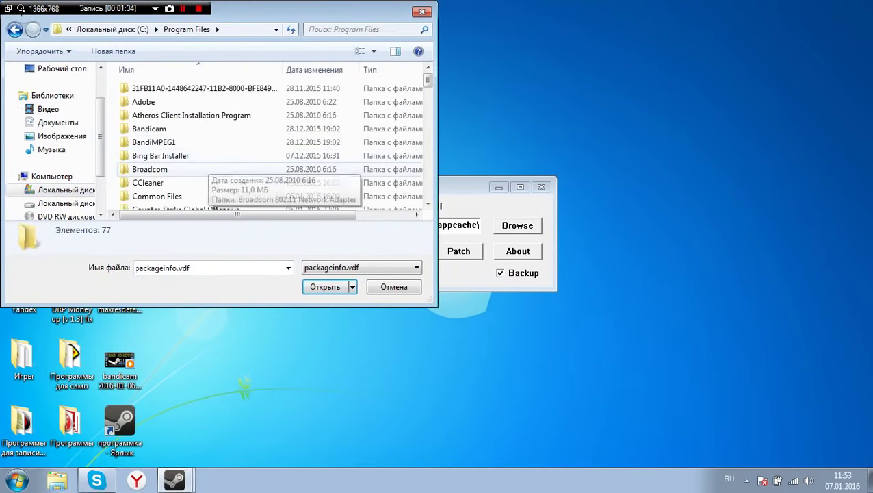
scroll(205, 172, down, 15)
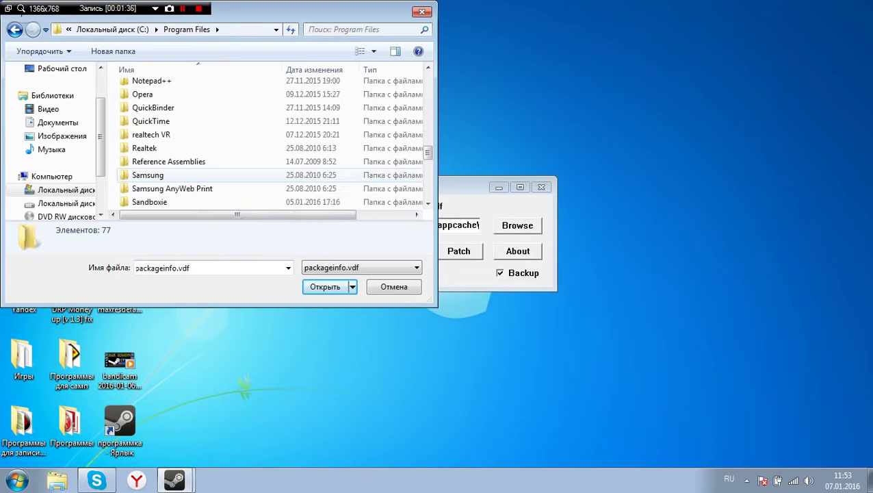
scroll(206, 174, down, 6)
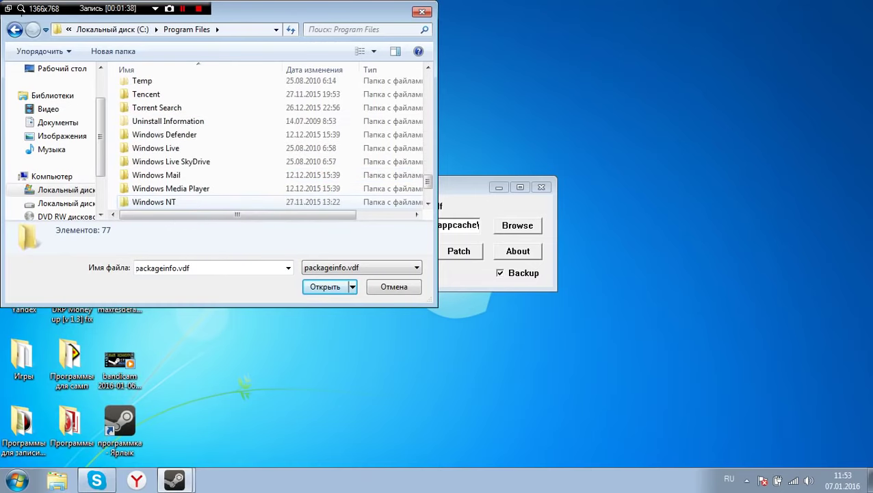
scroll(156, 195, down, 2)
scroll(156, 195, up, 4)
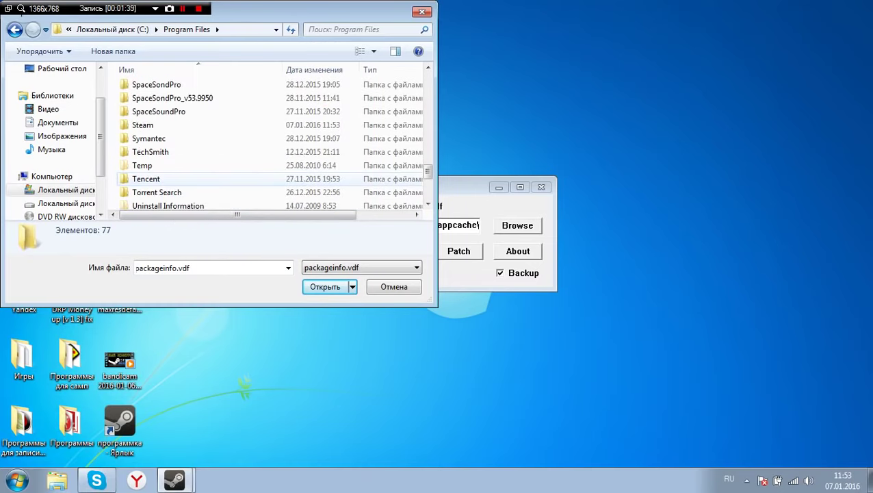
double_click(144, 124)
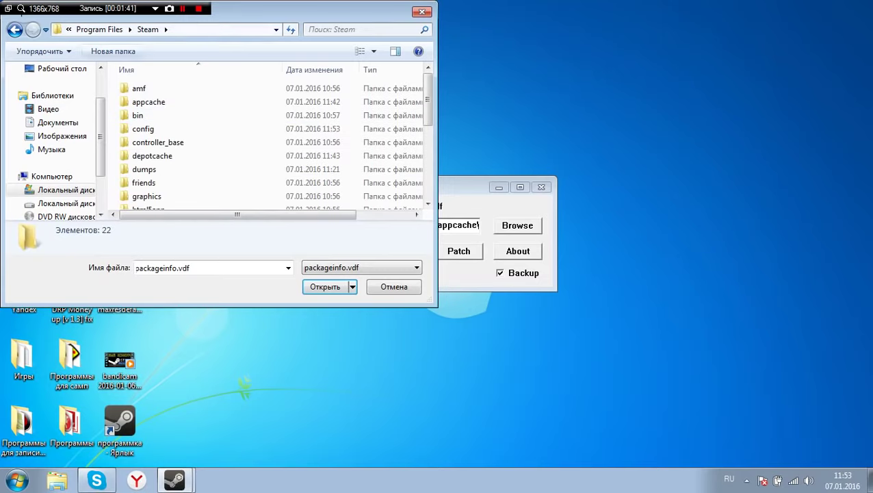
double_click(148, 102)
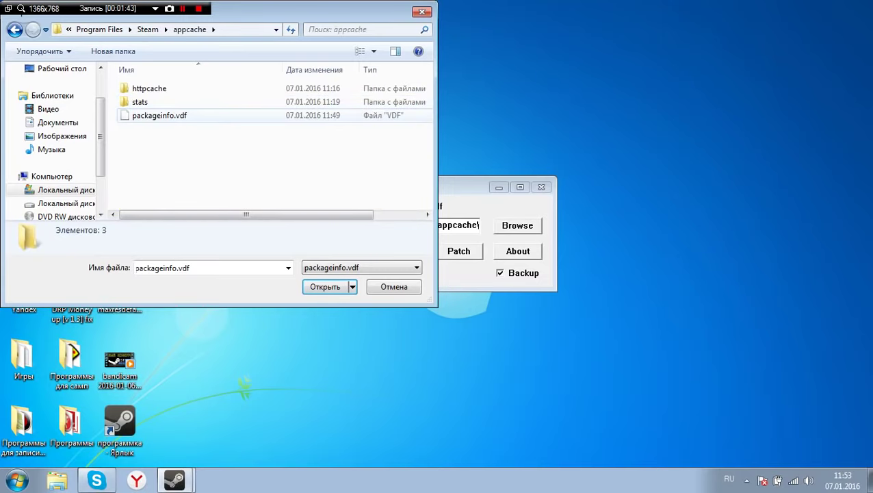
double_click(159, 115)
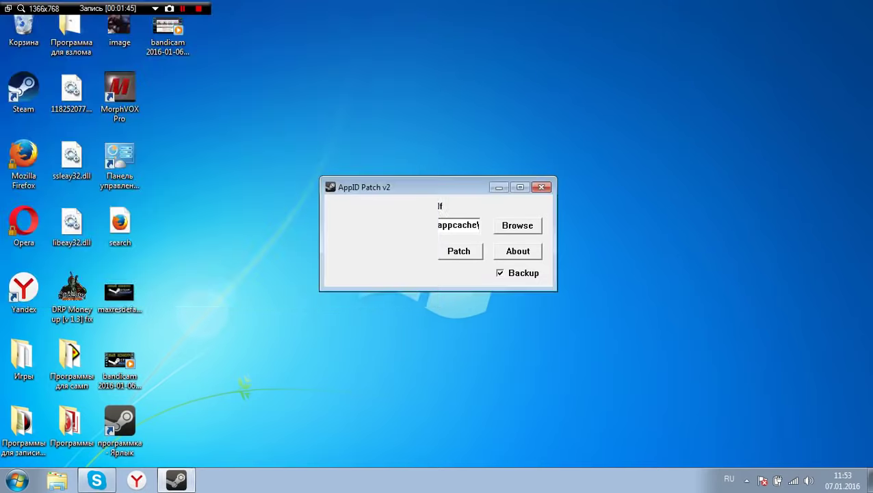
Set the AppID to 242760, patch the file with backup enabled, and close the patcher.
click(390, 251)
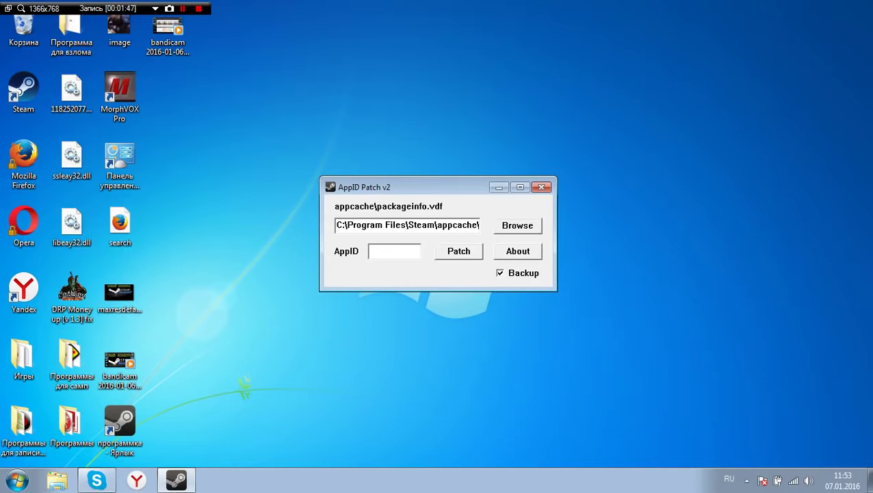
text(242760)
click(459, 251)
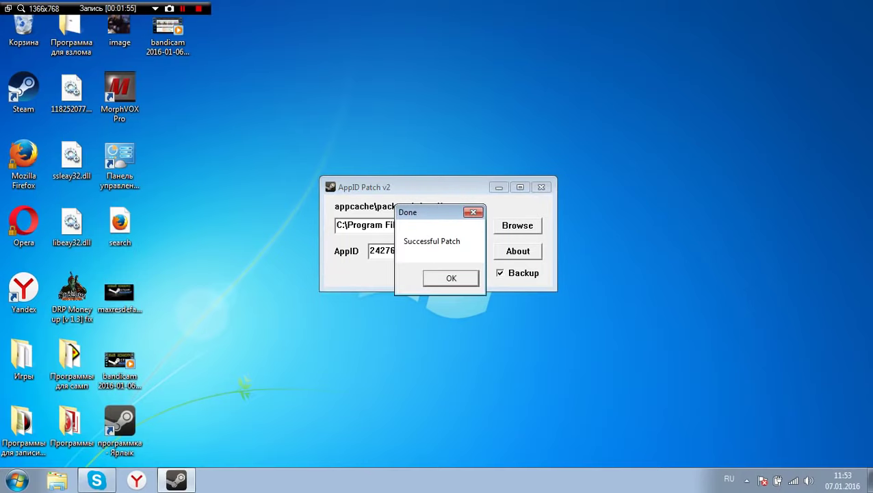
click(451, 278)
click(541, 187)
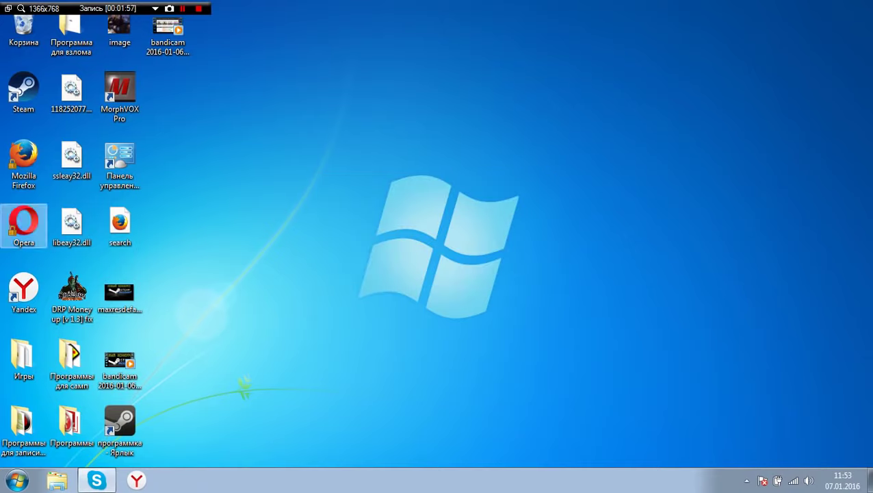
Launch Steam from the desktop and sign in with the account password, enabling the option to remember the password.
double_click(23, 92)
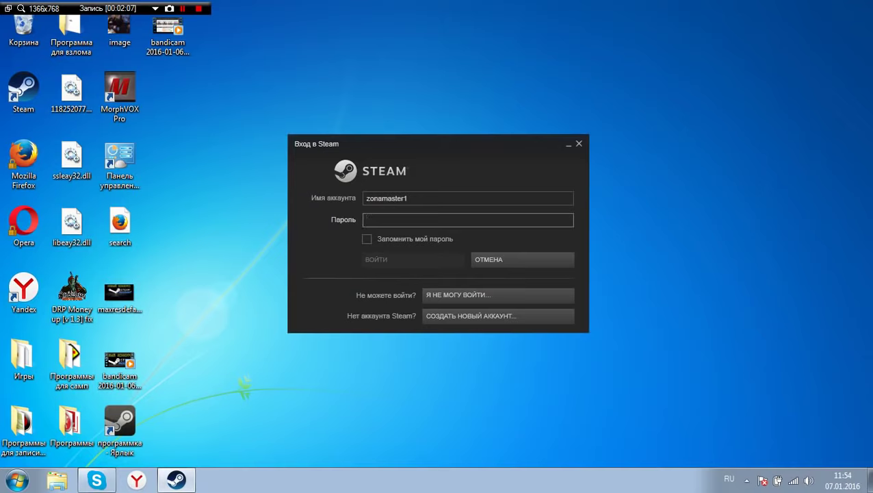
text(********)
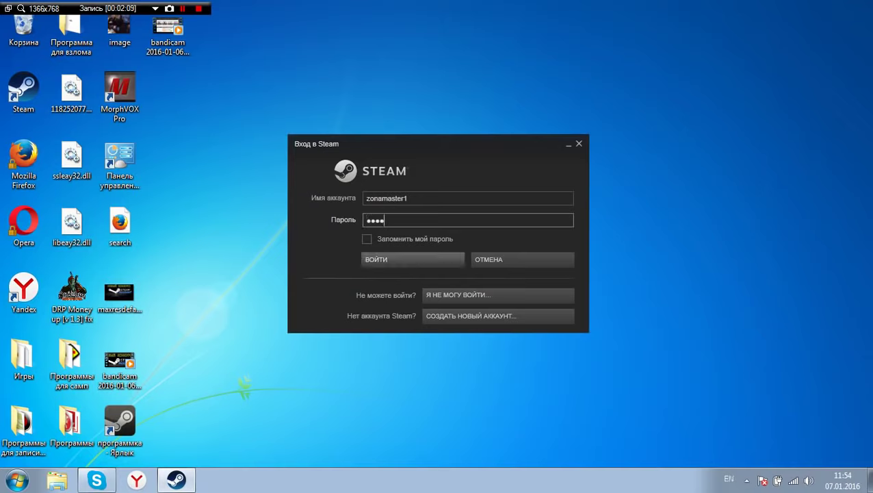
key(Tab)
key(space)
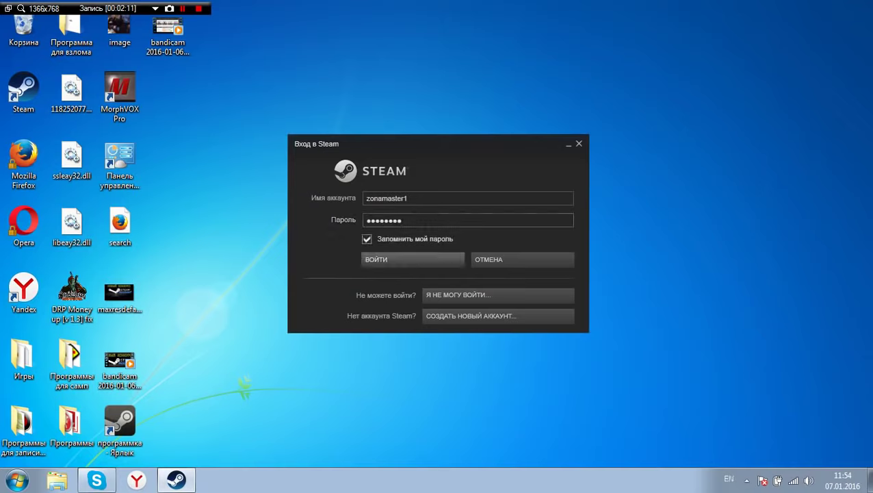
key(Return)
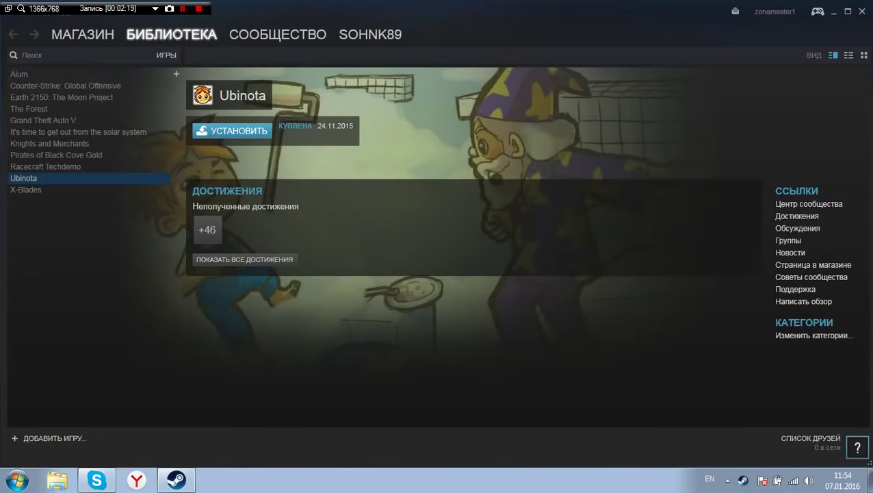
View The Forest's page in the Steam game library.
right_click(73, 255)
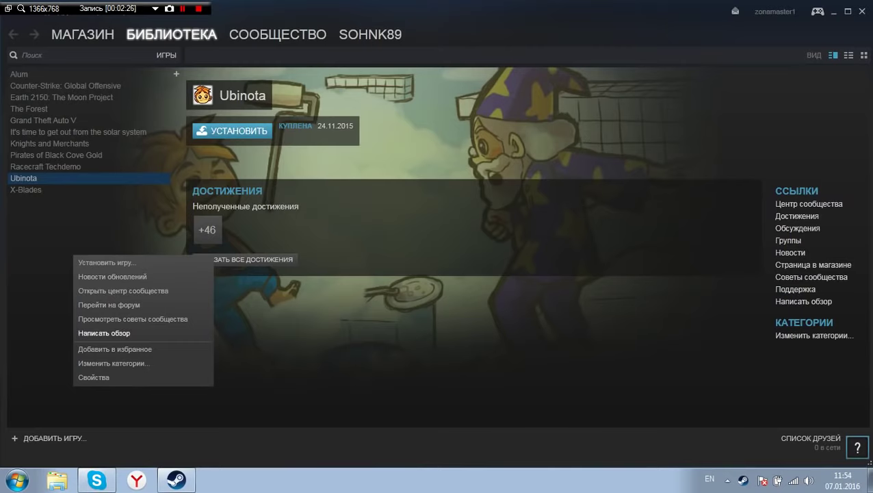
click(41, 179)
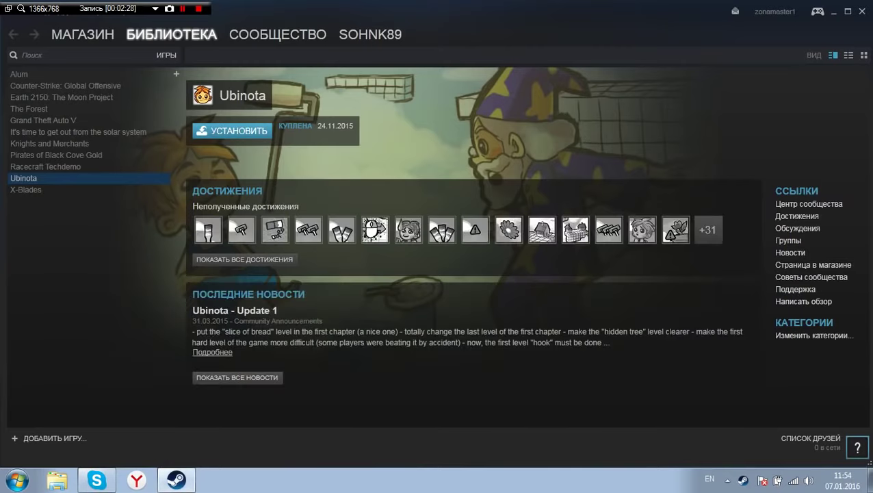
click(34, 109)
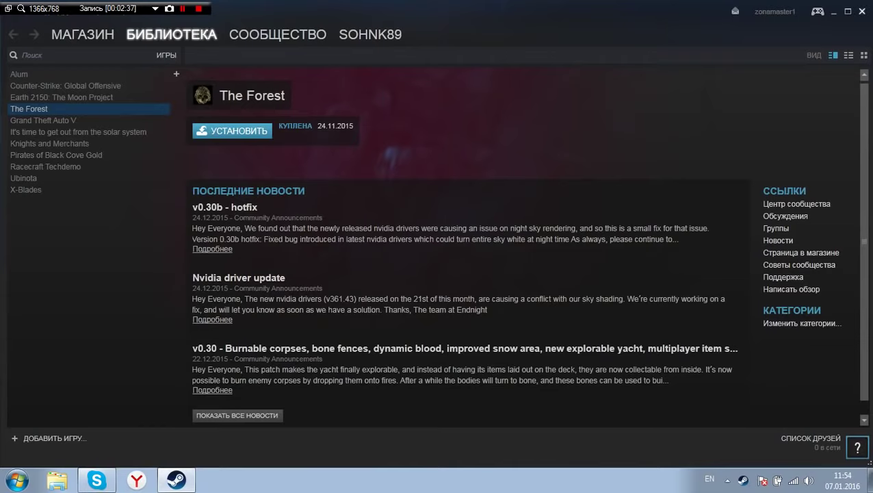
Close the Steam library window and shut down the client that keeps running in the background.
click(862, 10)
click(728, 481)
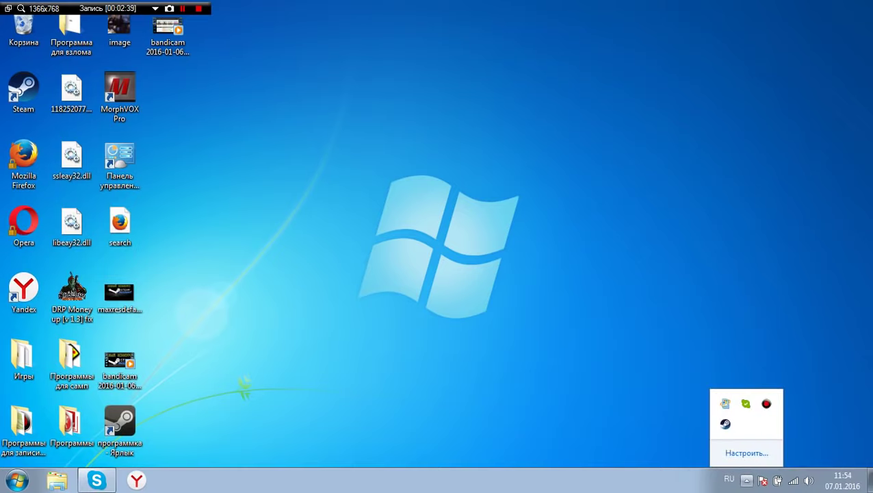
right_click(725, 424)
click(569, 410)
Launch the программка patcher, allow it to run, and load packageinfo.vdf from the Steam\appcache folder.
double_click(120, 427)
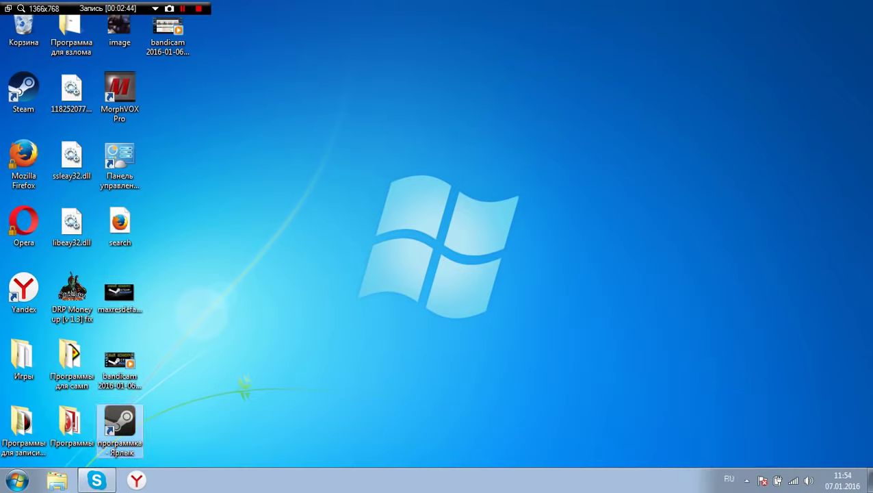
key(Return)
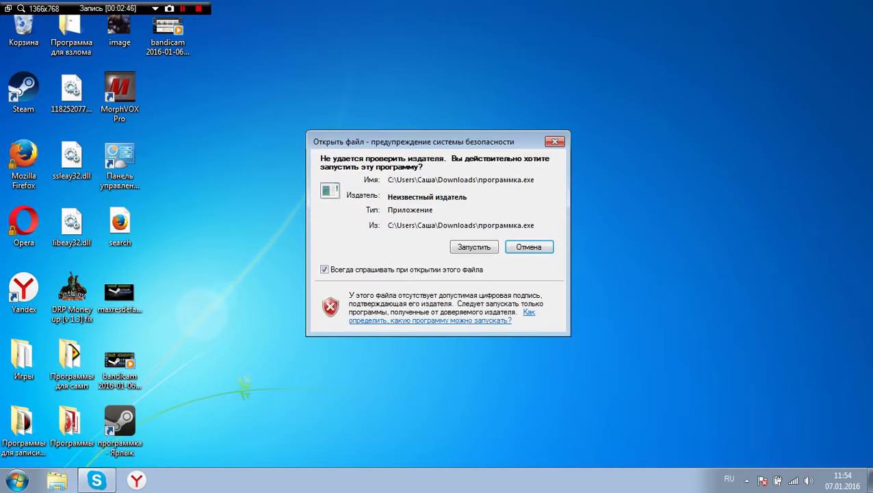
click(474, 247)
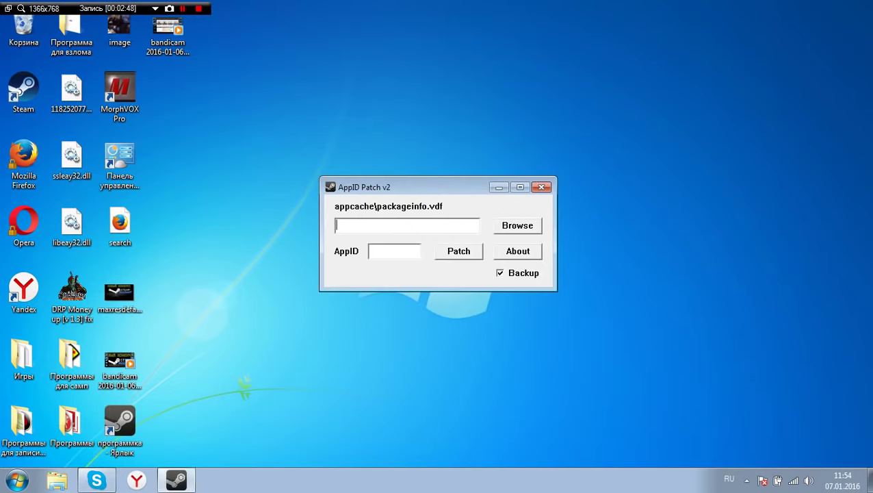
click(517, 226)
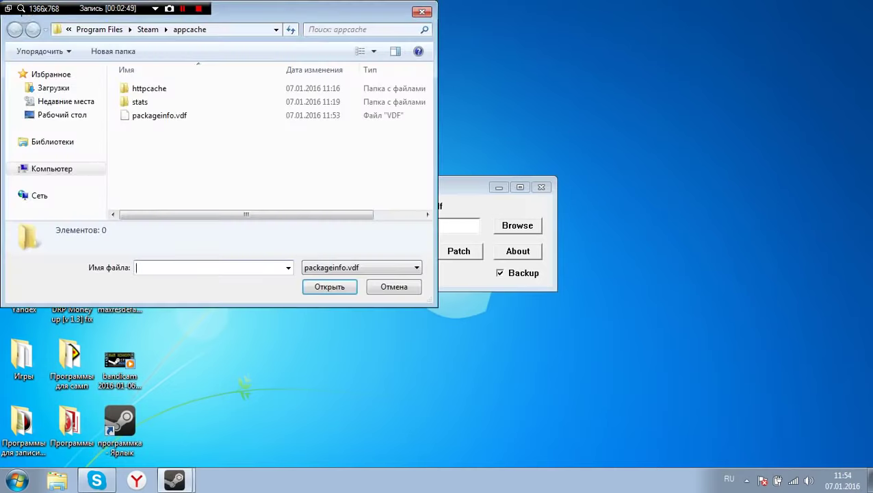
double_click(160, 115)
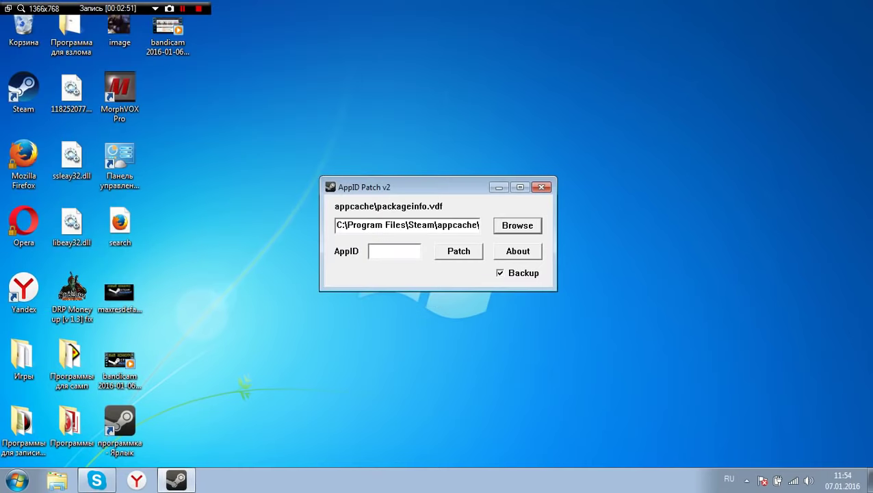
Patch the loaded file with AppID 731, keeping backup enabled, and close the patcher.
click(394, 251)
text(731)
click(459, 251)
click(451, 276)
click(541, 187)
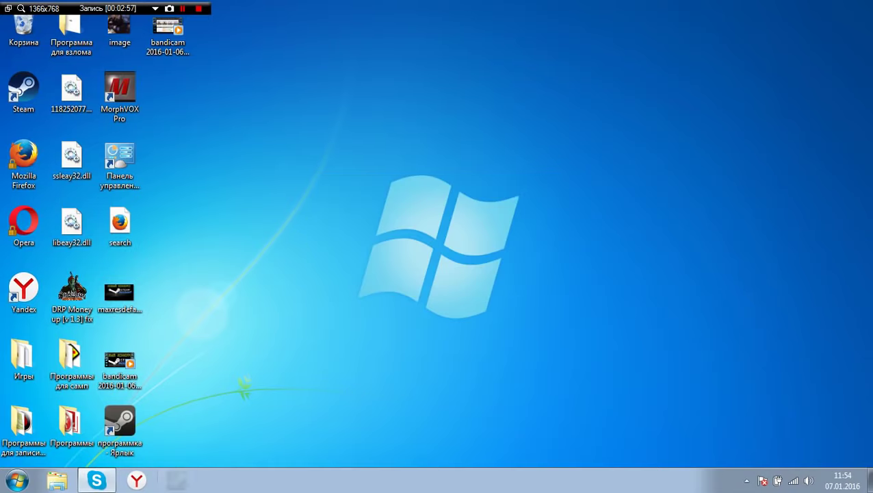
Start Steam again and go to the store's front page, passing the account protection page.
click(23, 89)
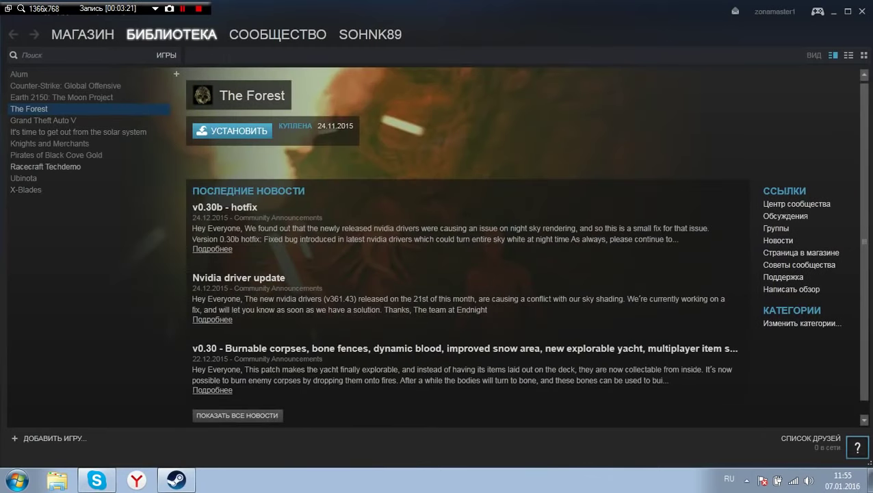
click(83, 34)
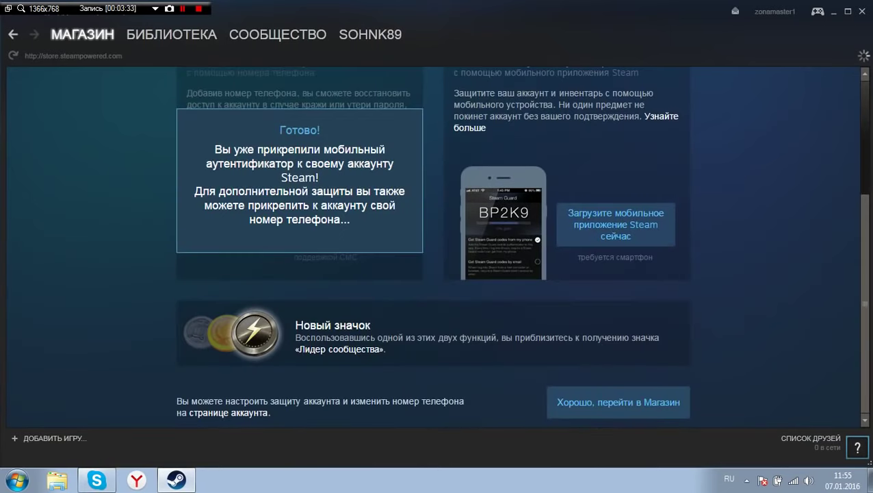
click(616, 400)
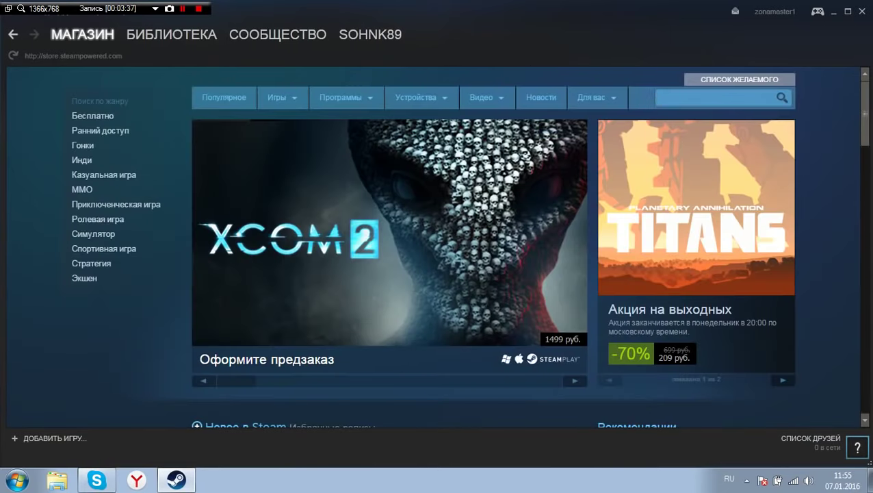
Search the Steam store for "portal" and open the Portal 2 page.
scroll(432, 246, down, 3)
scroll(476, 247, down, 3)
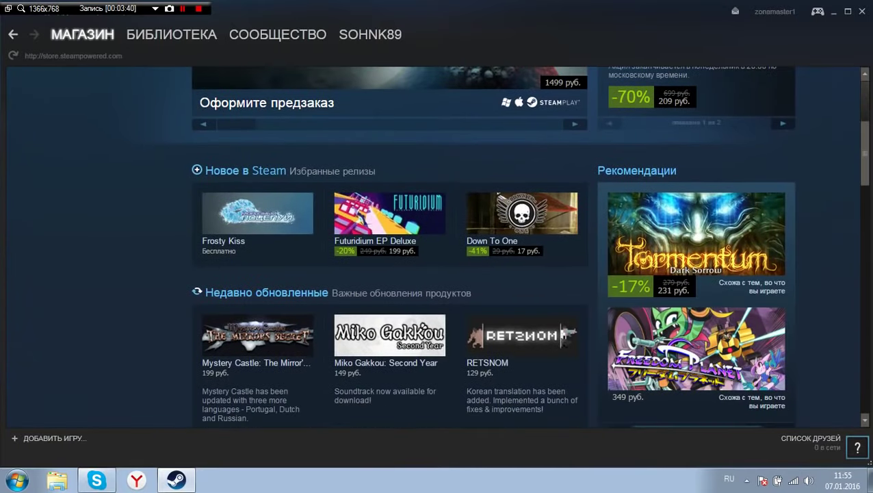
scroll(476, 247, down, 9)
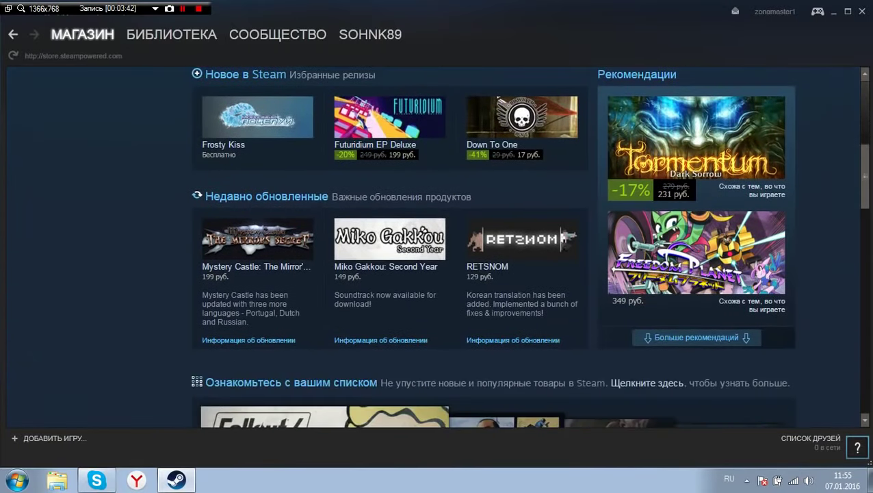
scroll(476, 247, down, 7)
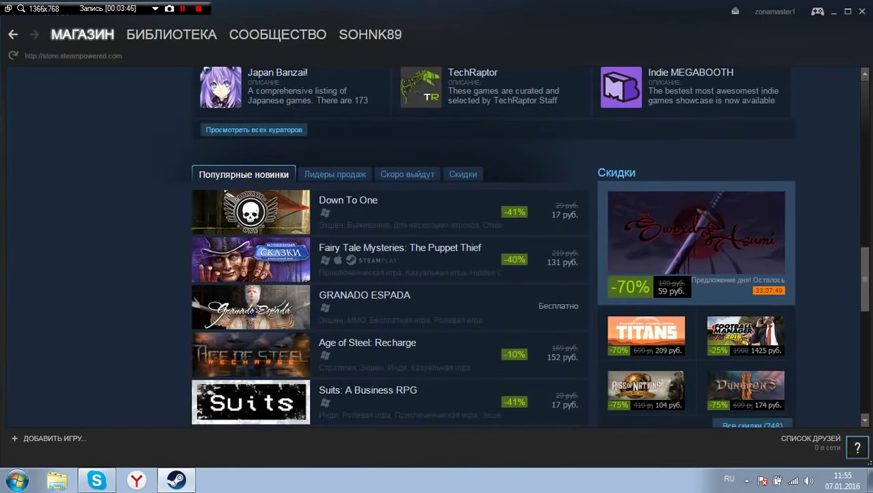
scroll(476, 247, down, 10)
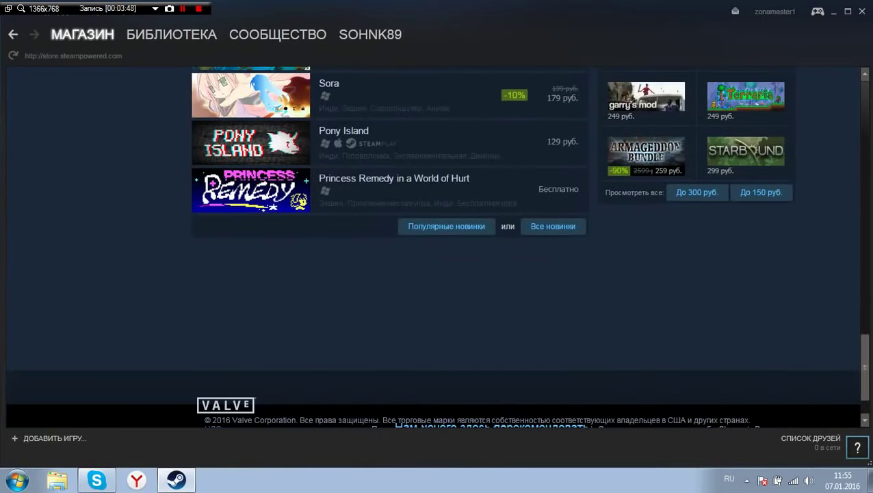
scroll(476, 247, up, 18)
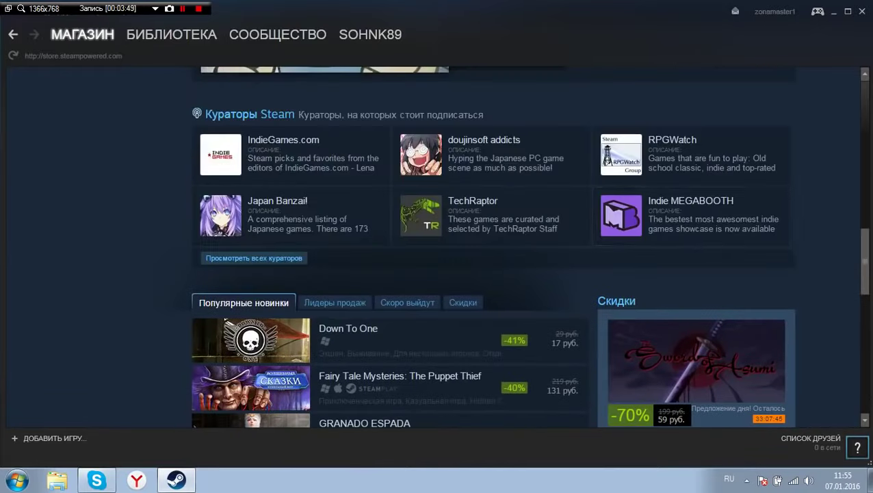
scroll(476, 246, up, 10)
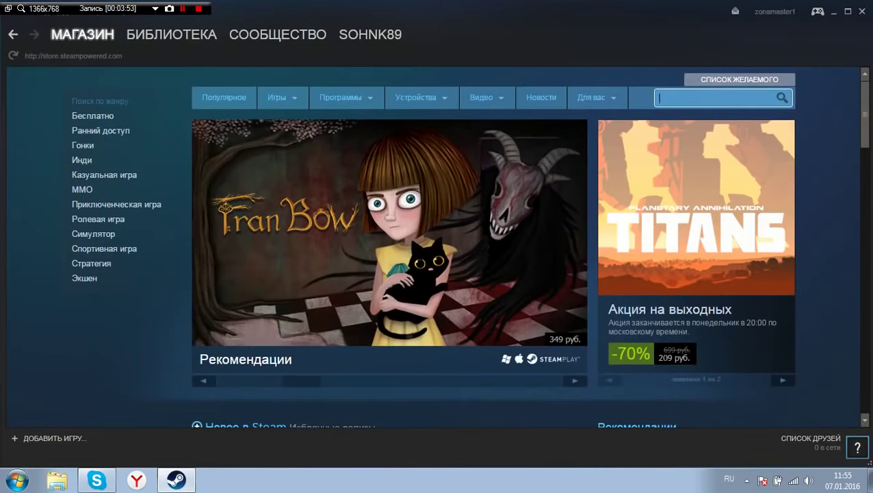
key(alt+shift)
text(portal)
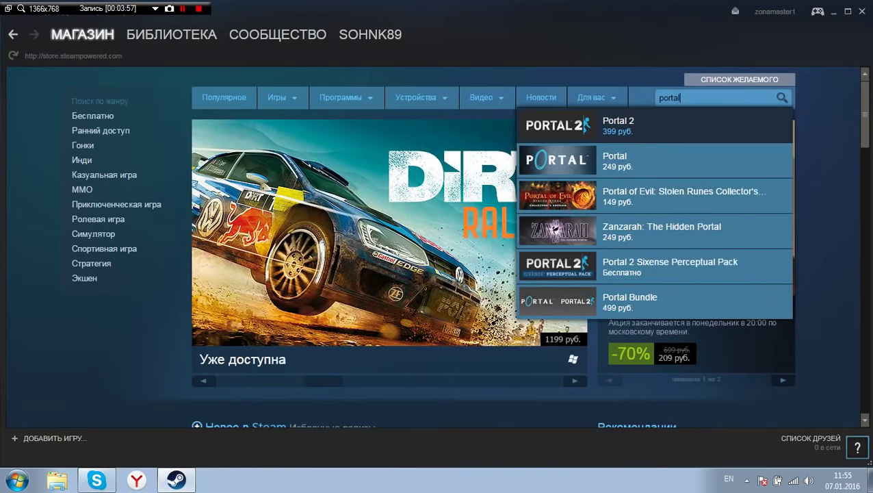
key(Return)
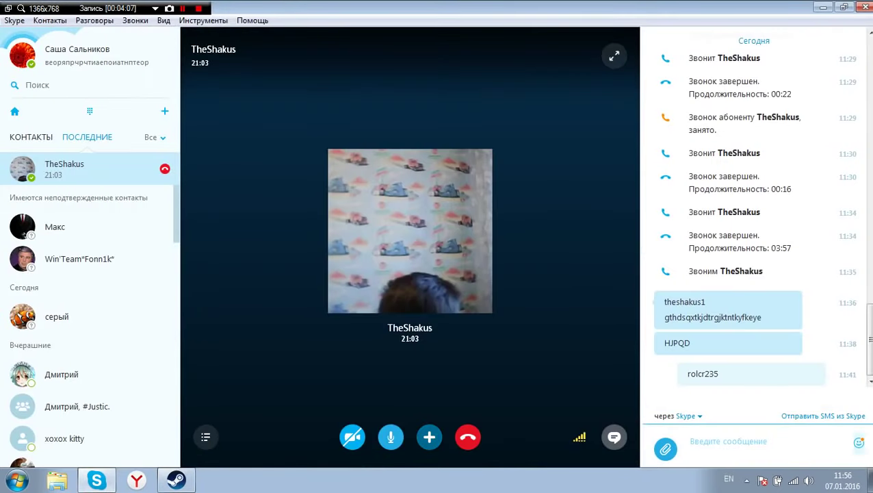
In the ongoing Skype call, start sharing the full screen.
click(429, 437)
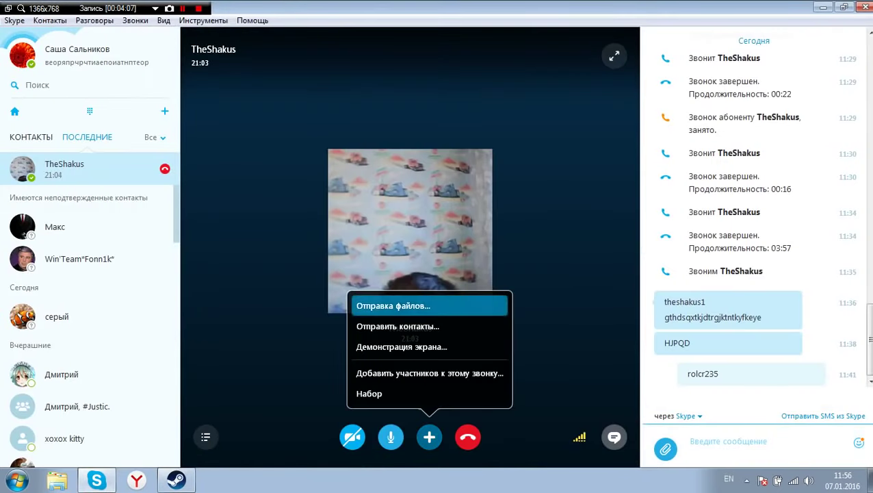
click(401, 347)
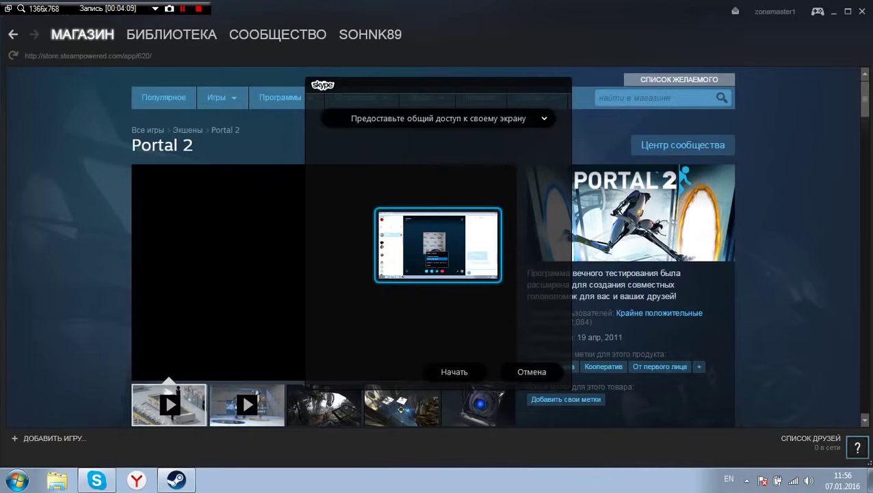
click(454, 371)
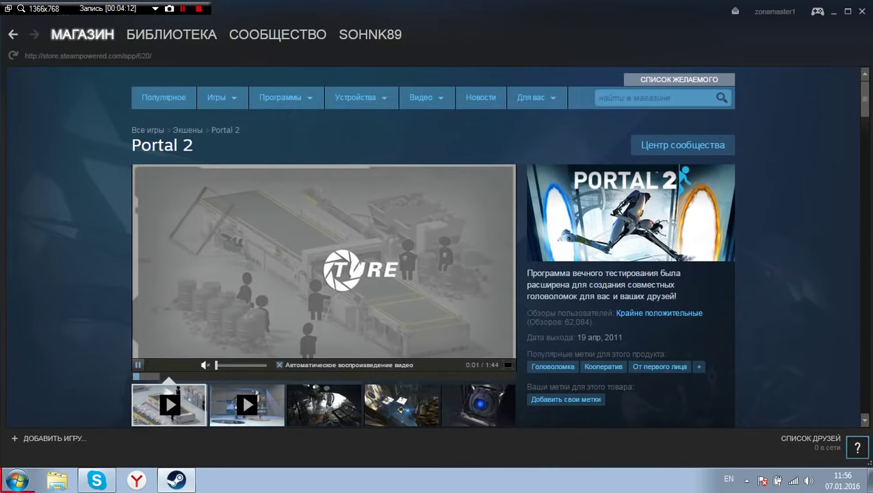
Copy the Portal 2 store page address and paste it into the Windows program search to examine the AppID in the link.
right_click(44, 215)
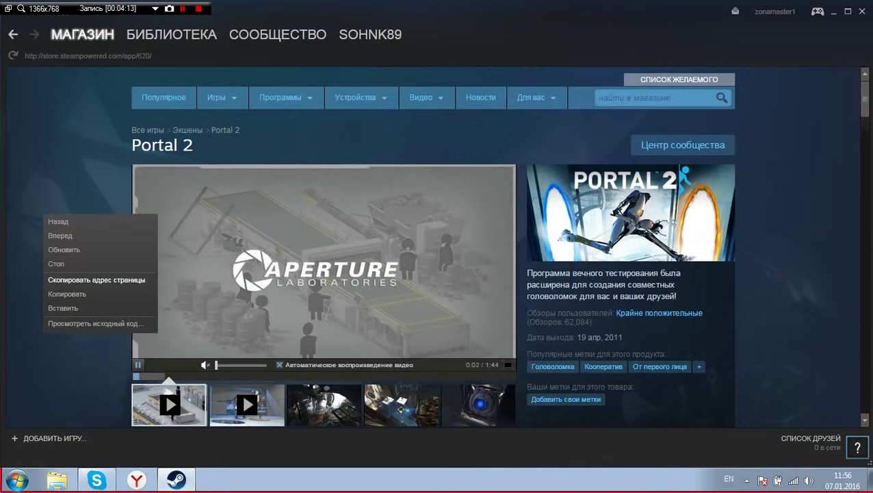
key(Escape)
click(17, 479)
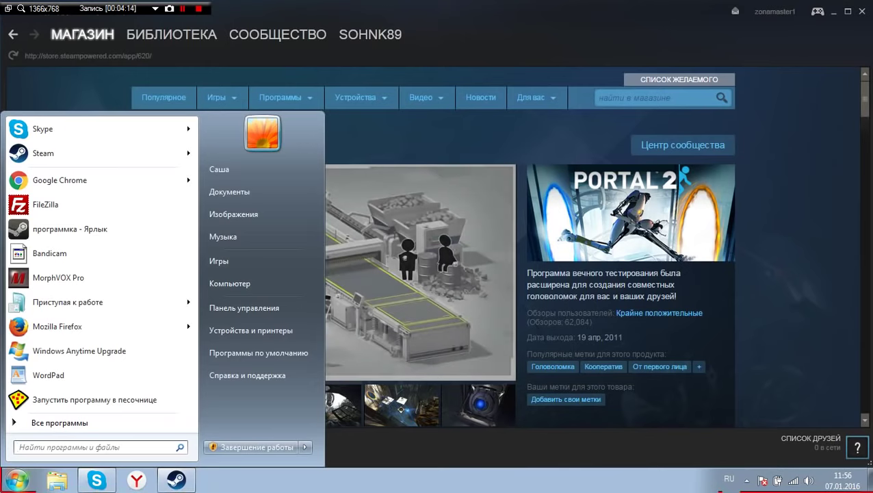
text(http://store.steampowered.com/app/620/)
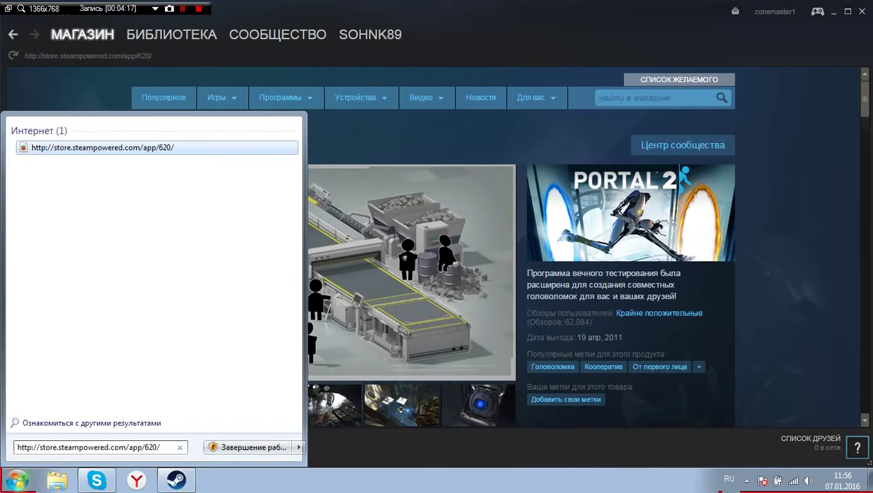
drag(153, 447, 15, 447)
key(Escape)
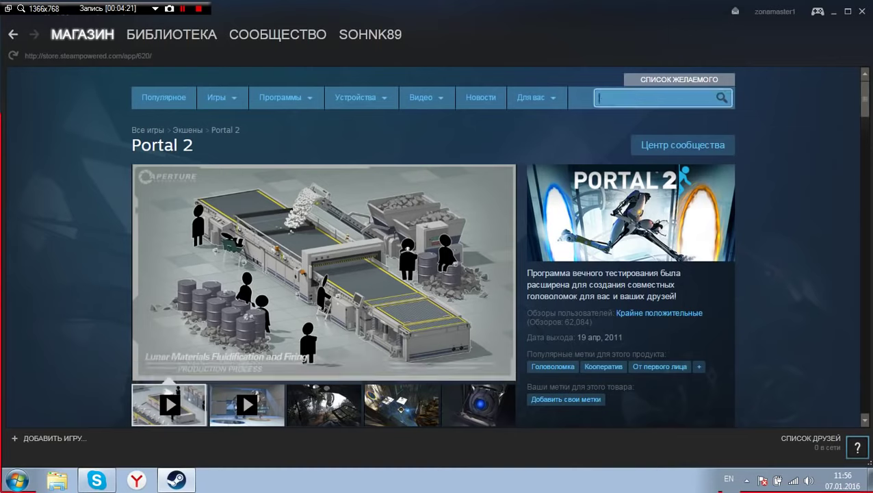
text(dota 2)
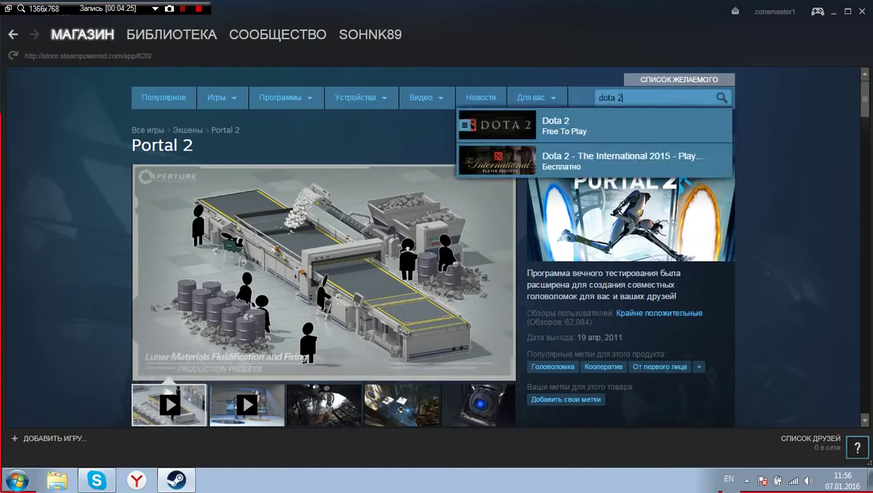
key(Down)
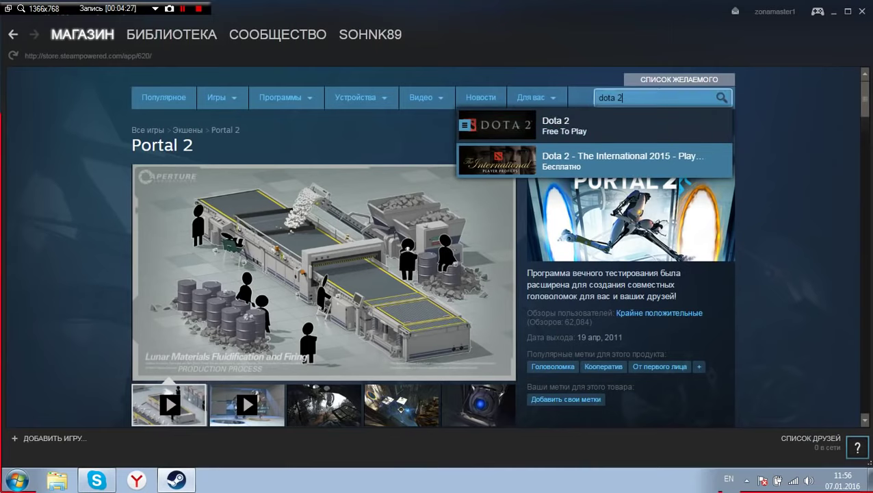
key(ctrl+a)
key(BackSpace)
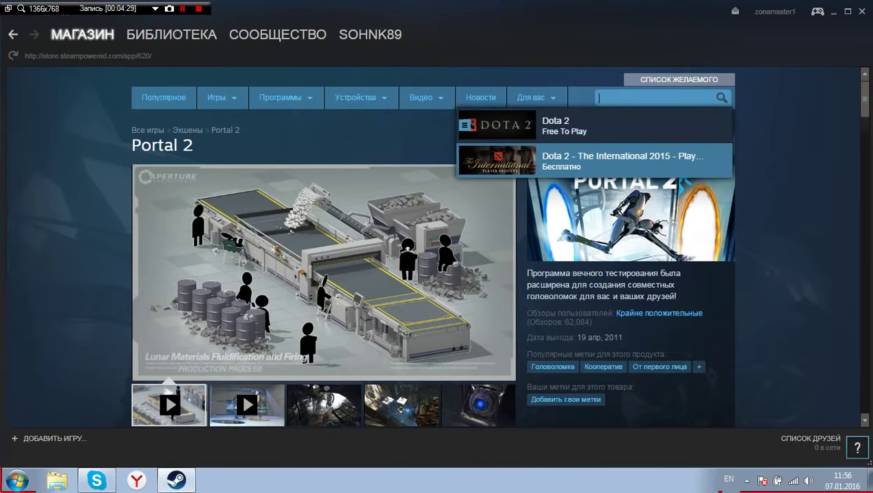
Search the Steam store for "arma" and open the Arma 3 page.
text(arma)
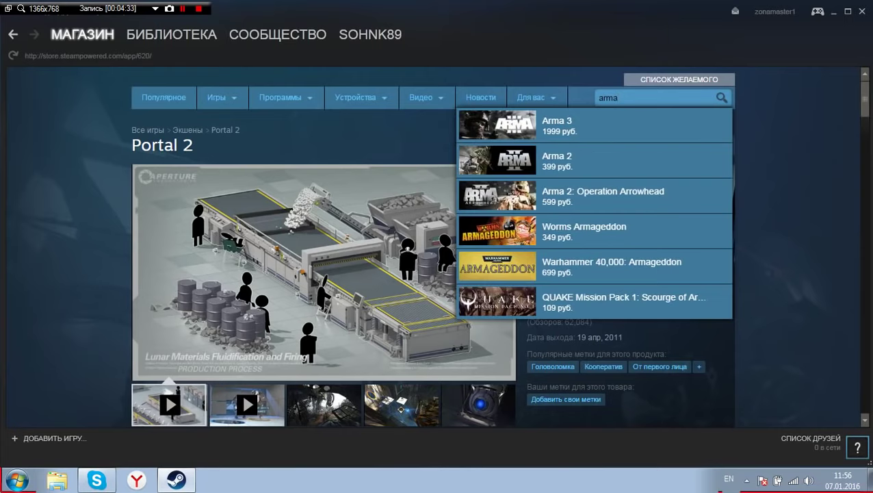
key(Down)
key(Return)
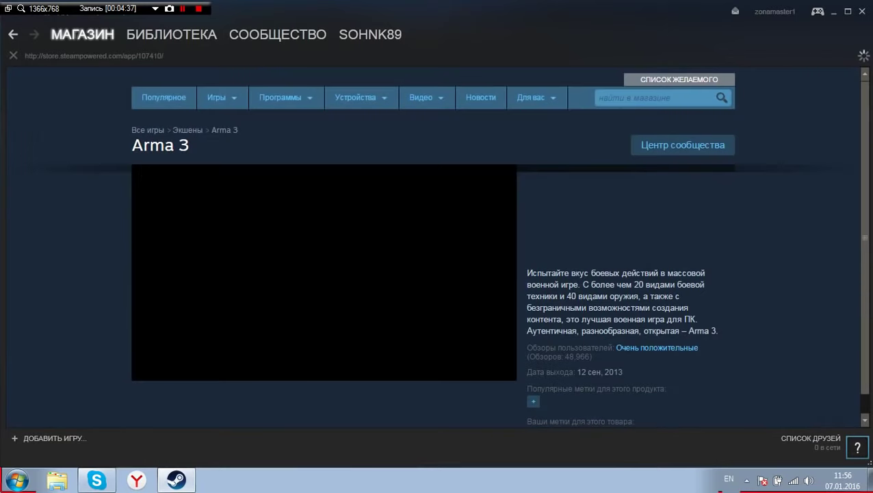
Copy the Arma 3 store page address, paste it into the Windows program search and copy the AppID 107410 out of the link.
right_click(41, 236)
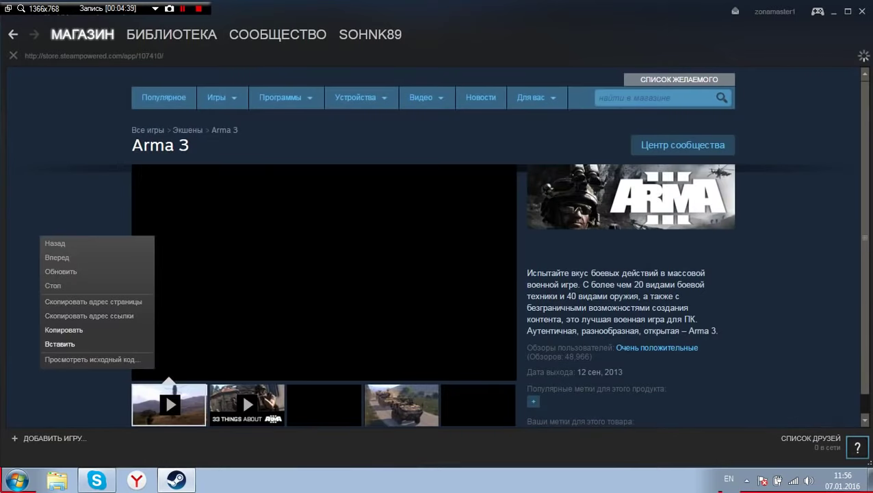
click(93, 301)
key(super)
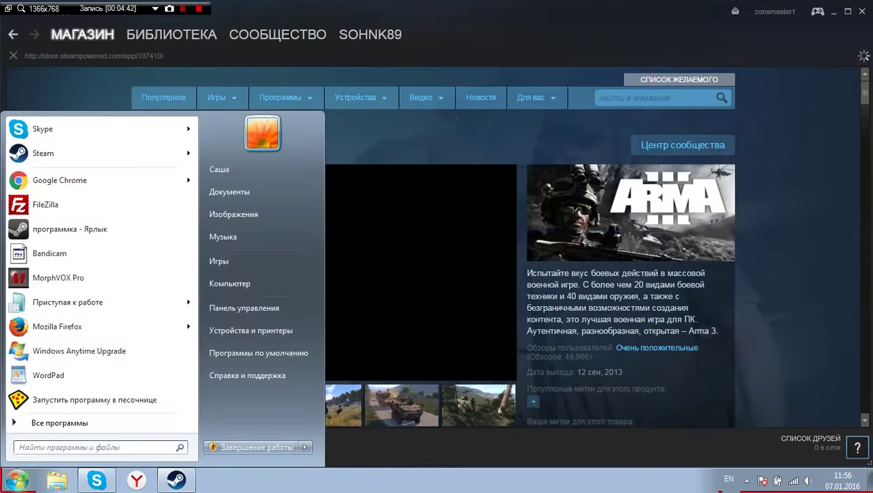
text(http://store.steampowered.com/app/107410/)
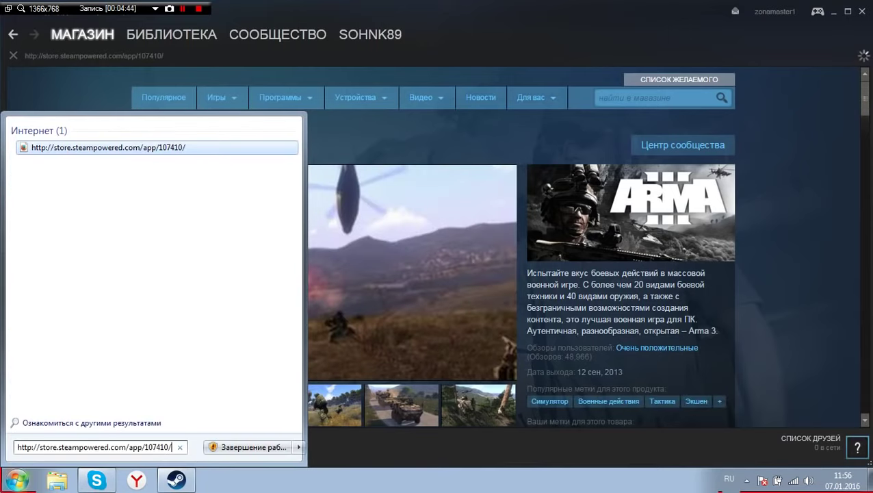
double_click(157, 447)
key(ctrl+c)
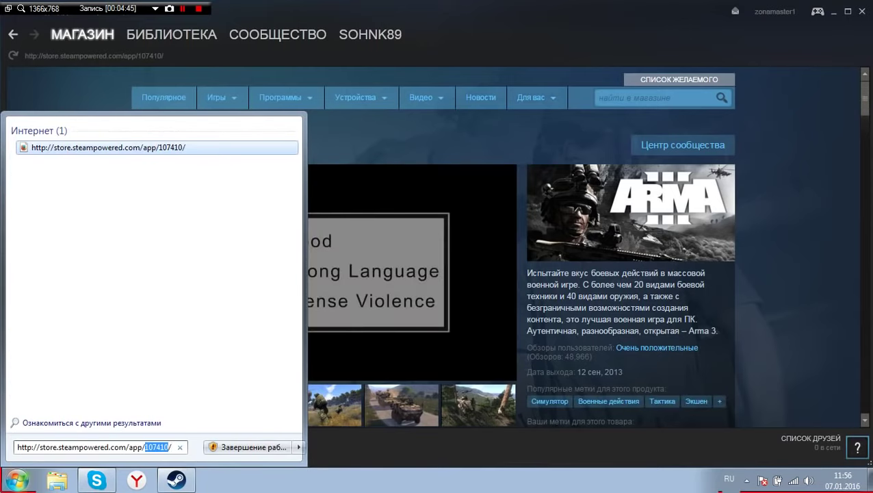
key(Escape)
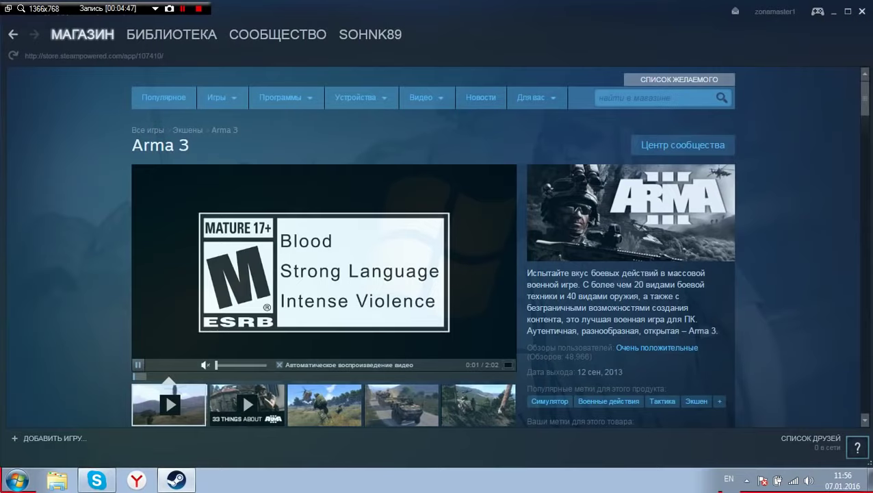
Close the Steam window and exit the Steam client completely.
click(862, 12)
click(746, 479)
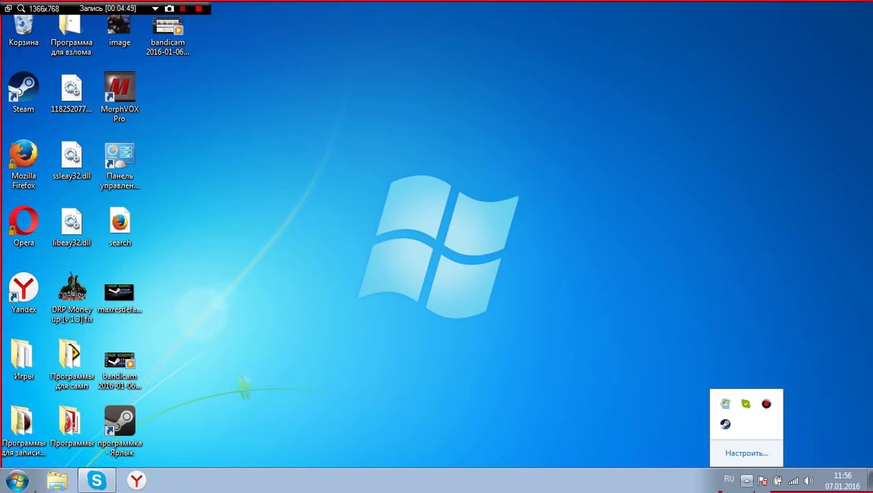
right_click(725, 424)
click(569, 412)
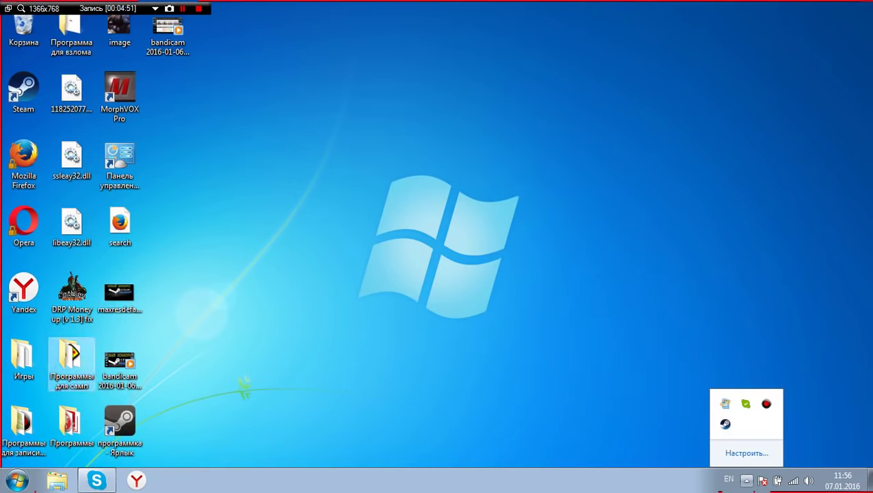
Launch AppID Patch v2 from the desktop and load packageinfo.vdf from C:\Program Files\Steam\appcache.
double_click(120, 430)
click(473, 247)
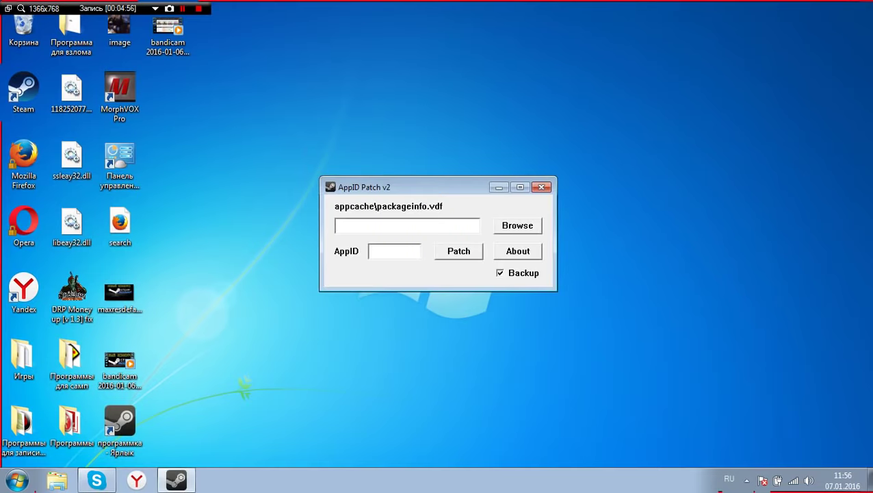
click(517, 226)
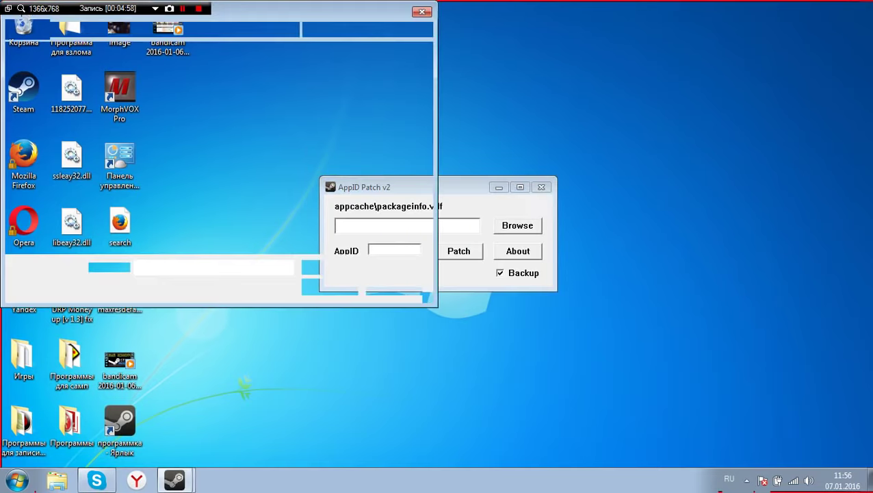
double_click(159, 115)
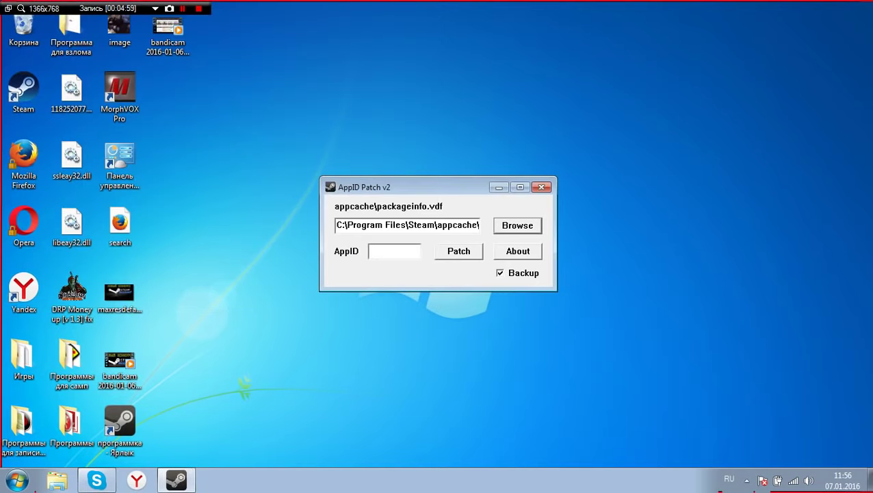
Patch packageinfo.vdf with the copied AppID 107410, keeping the backup option on.
click(395, 251)
key(ctrl+v)
click(458, 251)
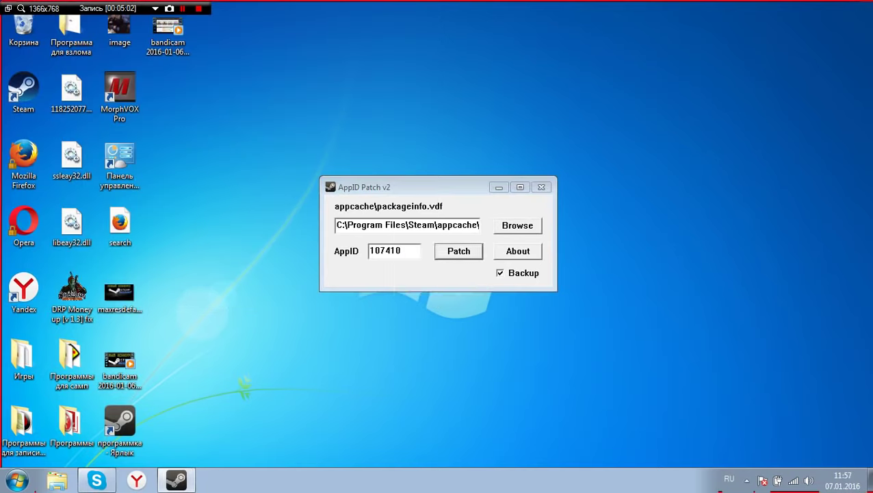
key(Return)
Replace the AppID with 620 and patch packageinfo.vdf again for Portal 2.
key(shift+Tab)
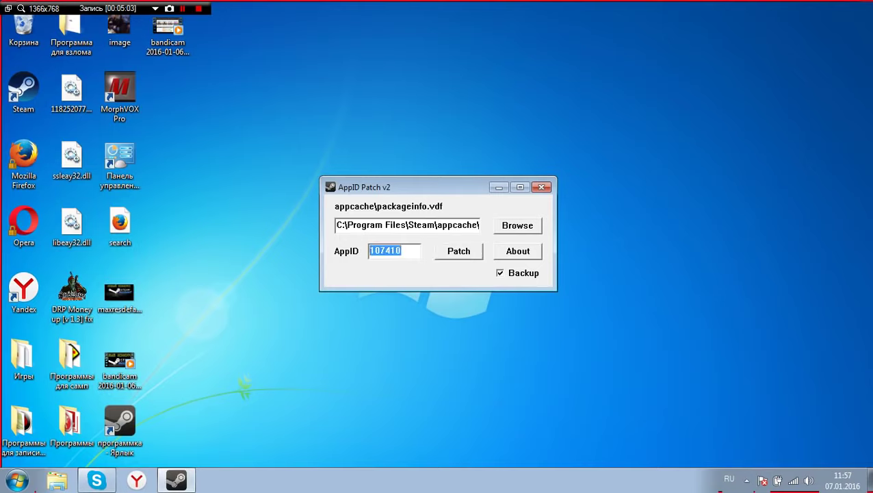
text(620)
key(Tab)
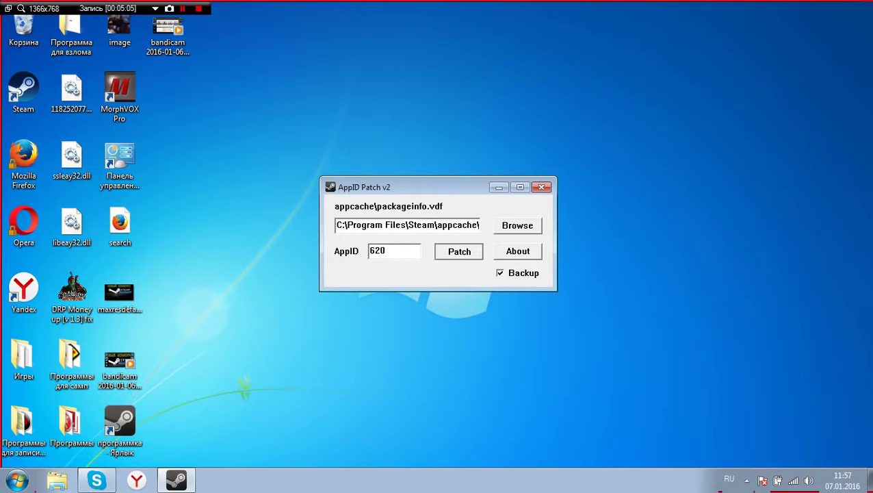
key(Return)
key(Return)
Close AppID Patch and start Steam again from the desktop.
click(541, 187)
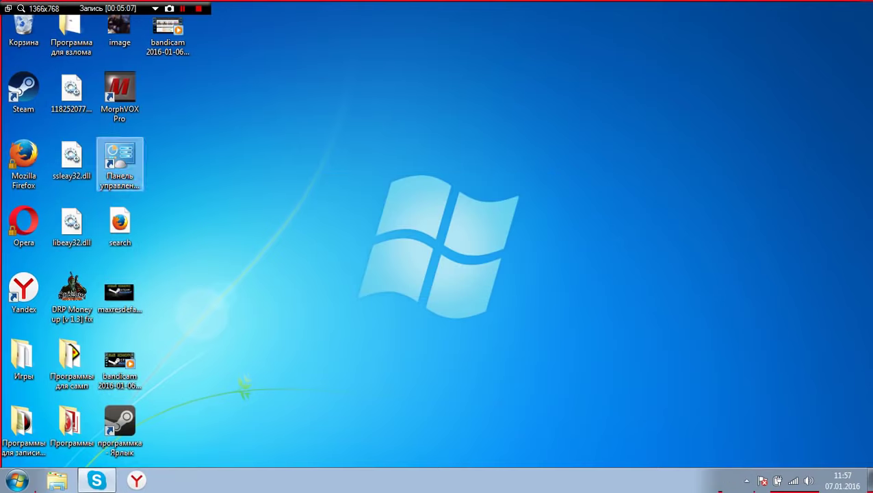
double_click(24, 91)
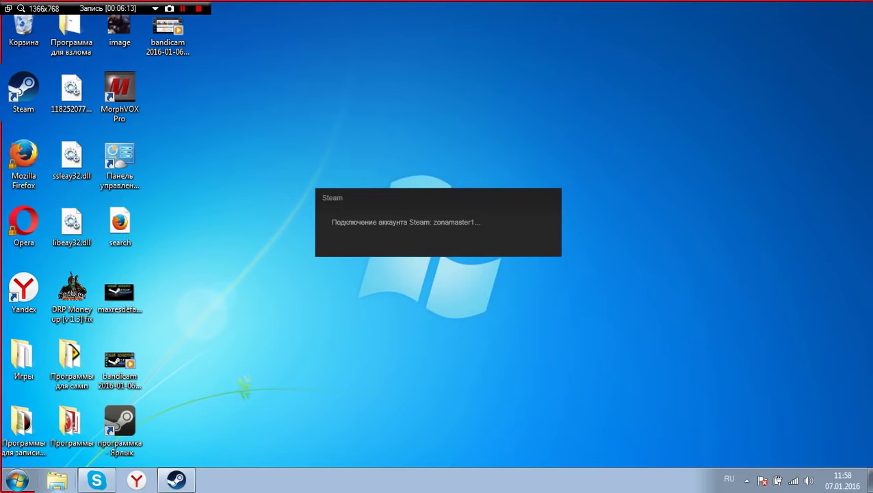
Switch to the ongoing Skype call, stop sharing the screen and close the Skype window.
click(96, 479)
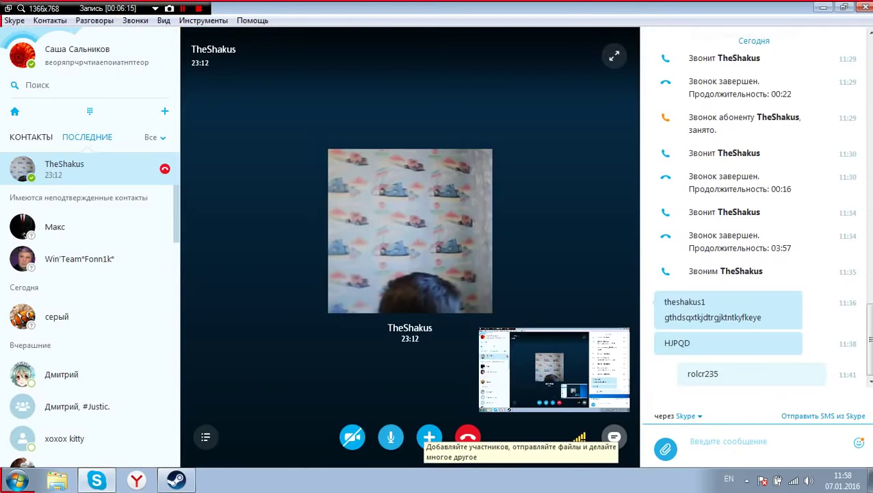
click(429, 436)
click(421, 327)
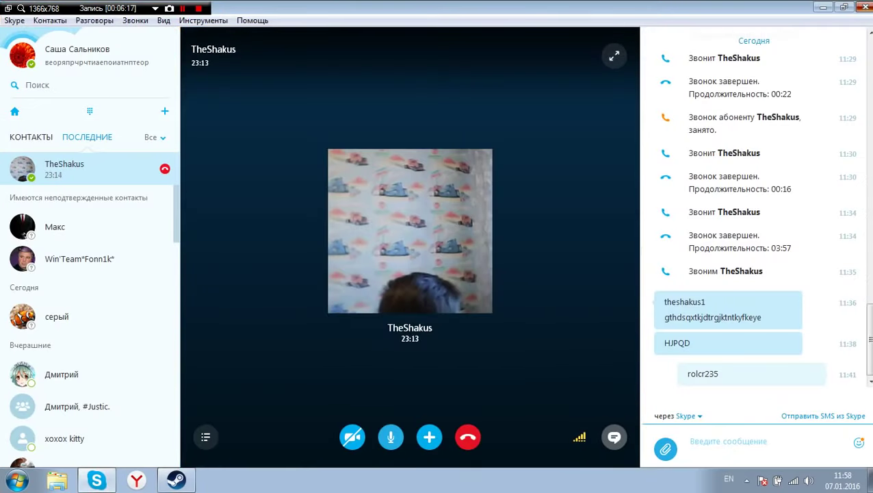
click(865, 7)
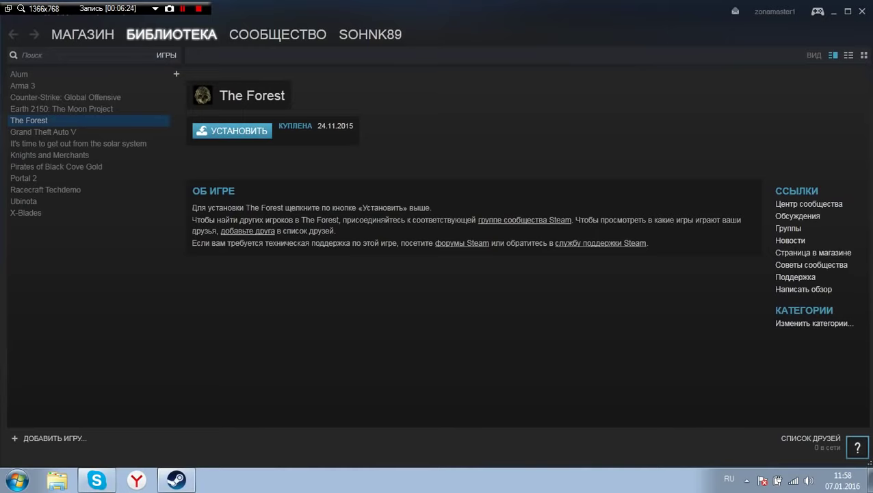
Examine the Portal 2 and Arma 3 entries in the Steam library.
click(54, 178)
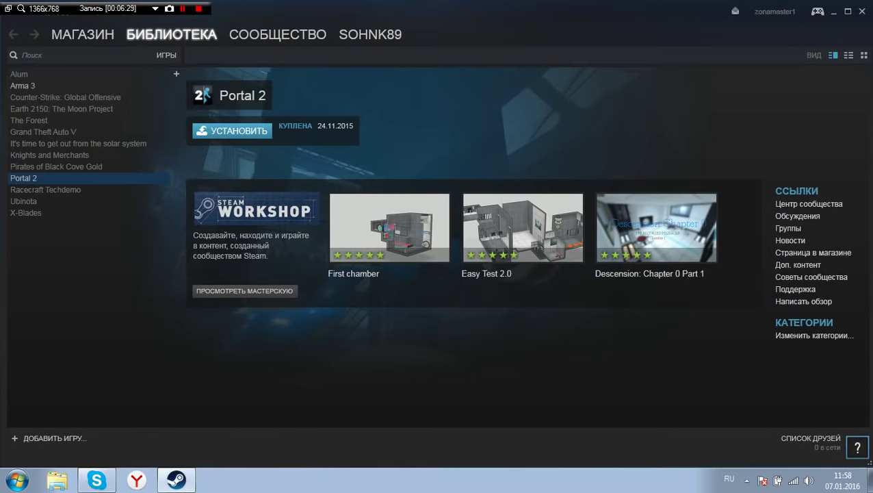
click(23, 85)
scroll(465, 246, down, 3)
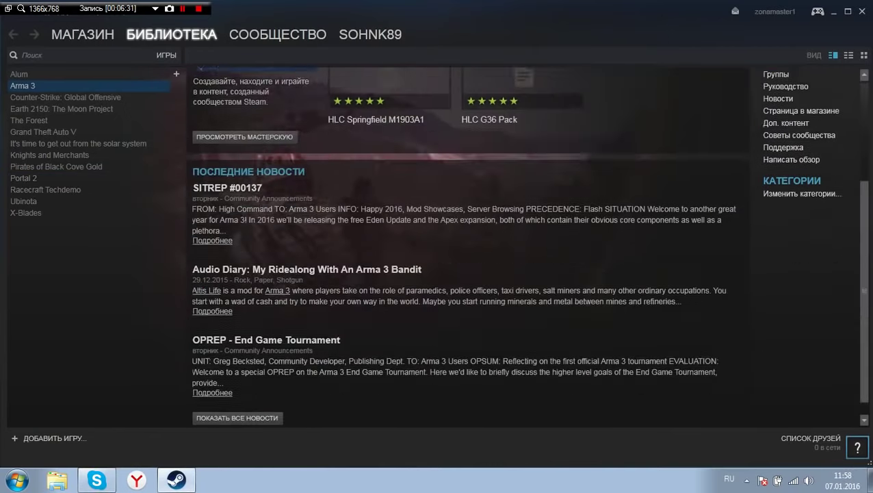
scroll(465, 246, up, 4)
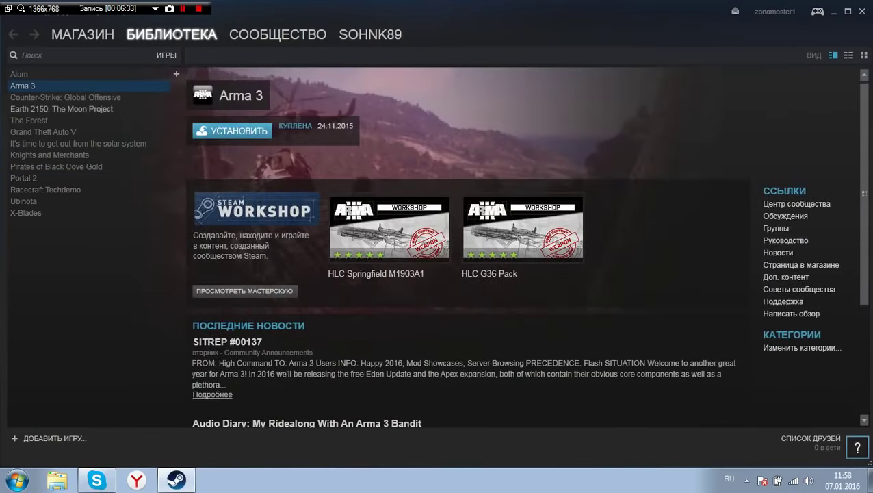